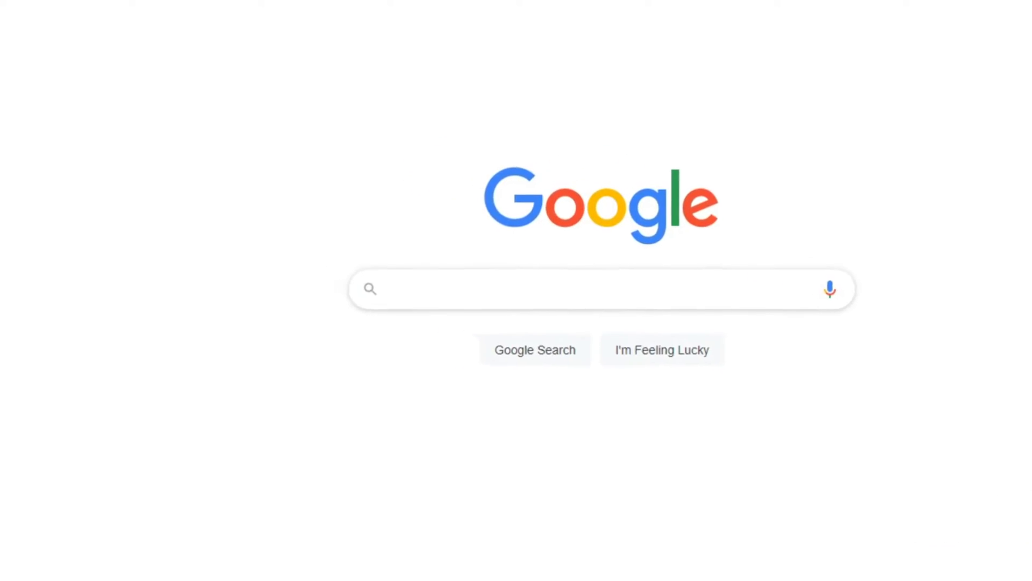
Search Google for "playstation remote play" and open the official Remote Play US page on playstation.com.
text(playstai)
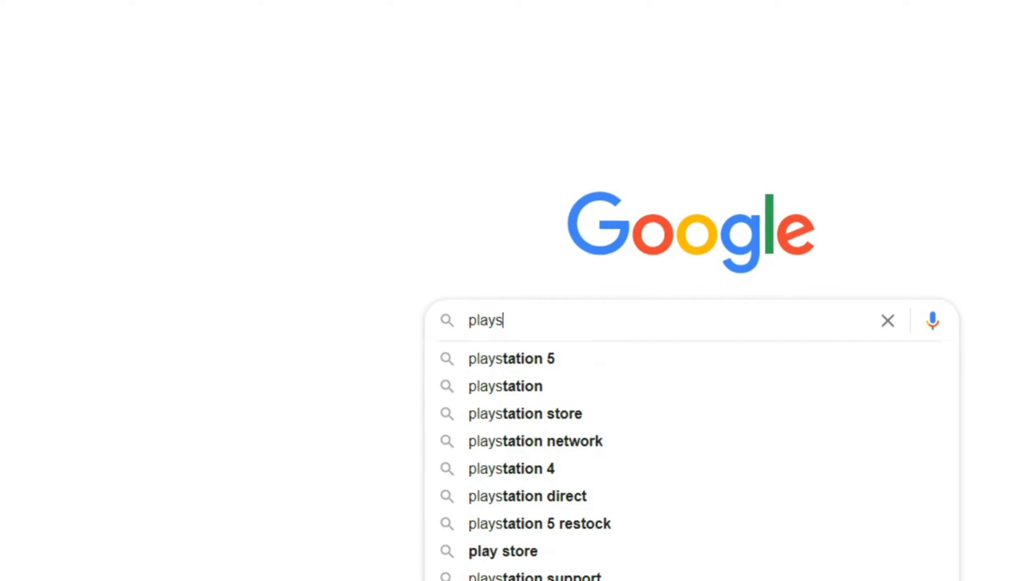
key(BackSpace)
text(tion remot)
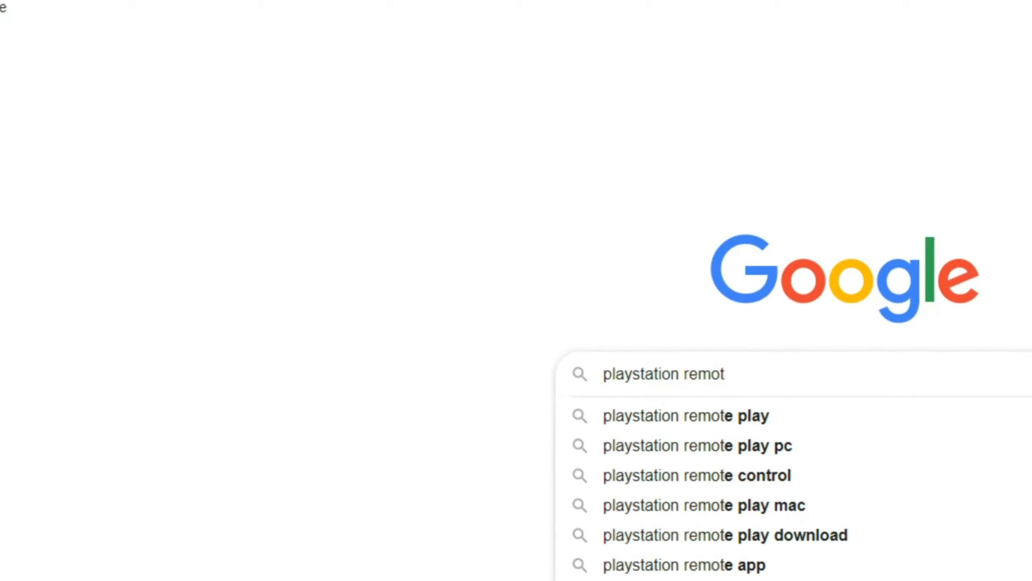
key(Down)
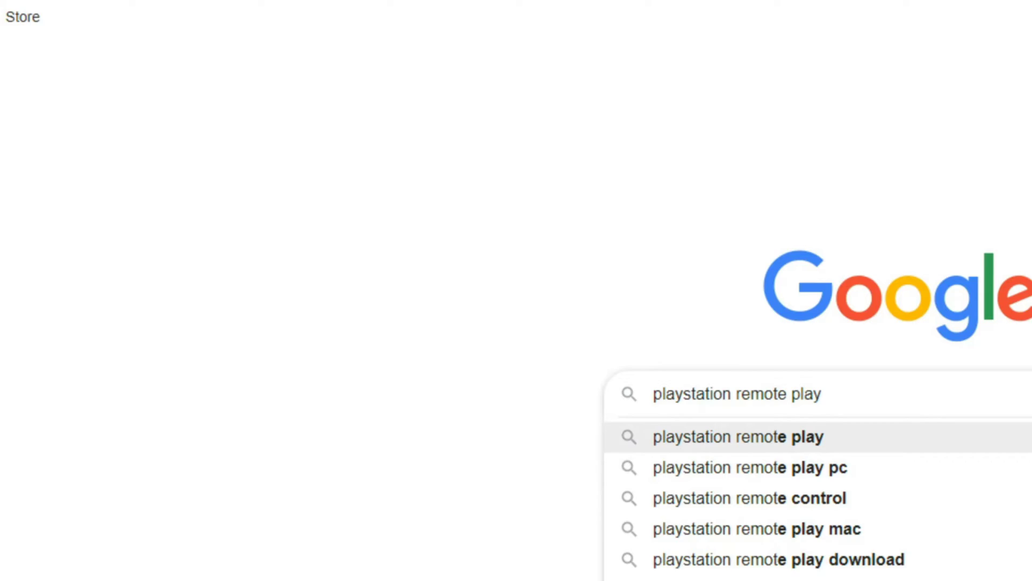
key(Return)
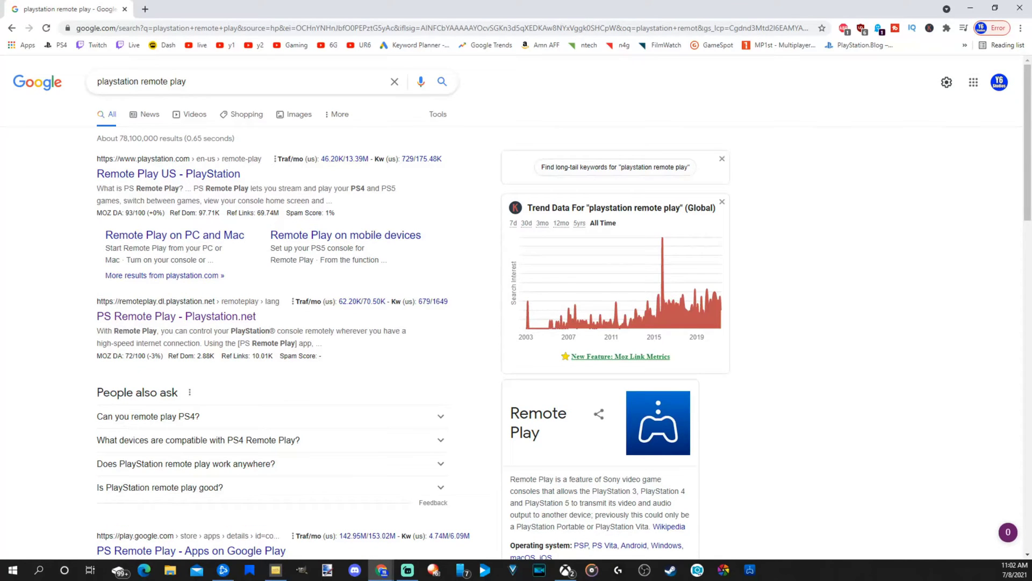
click(127, 181)
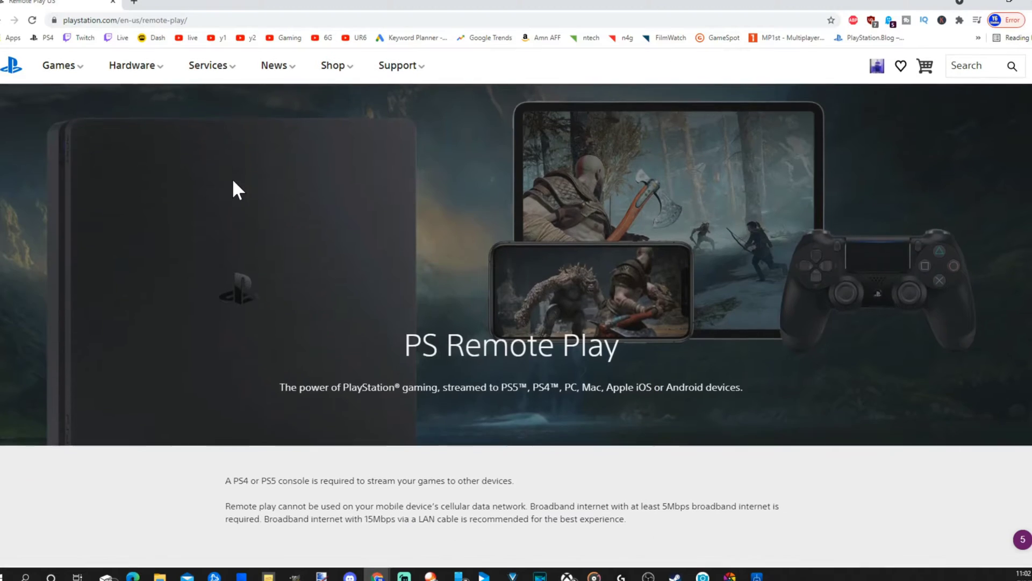
Go to the Windows PC and Mac download and open the guide for controlling a PS5 console from a Windows PC.
scroll(233, 189, down, 8)
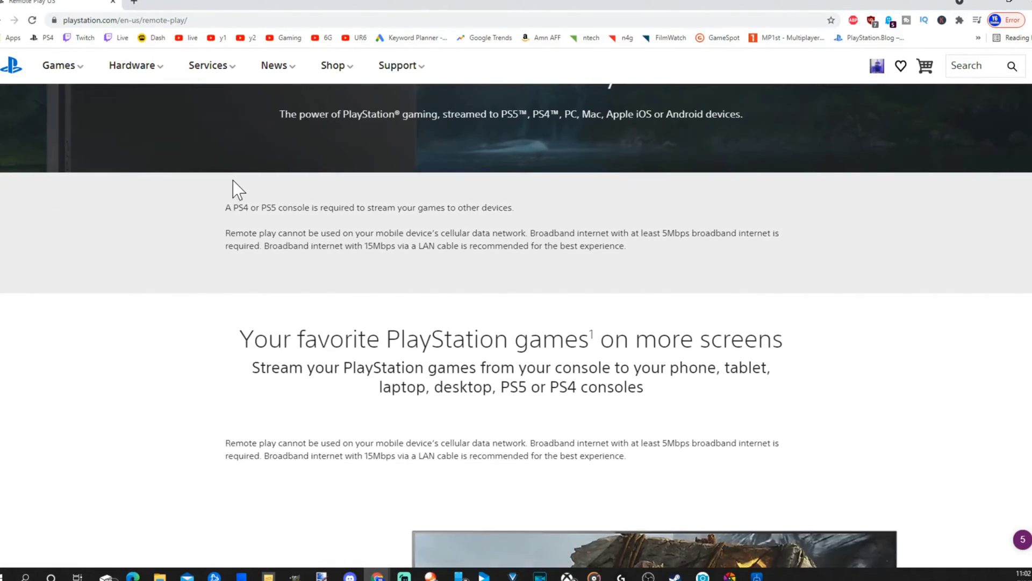
scroll(233, 189, down, 15)
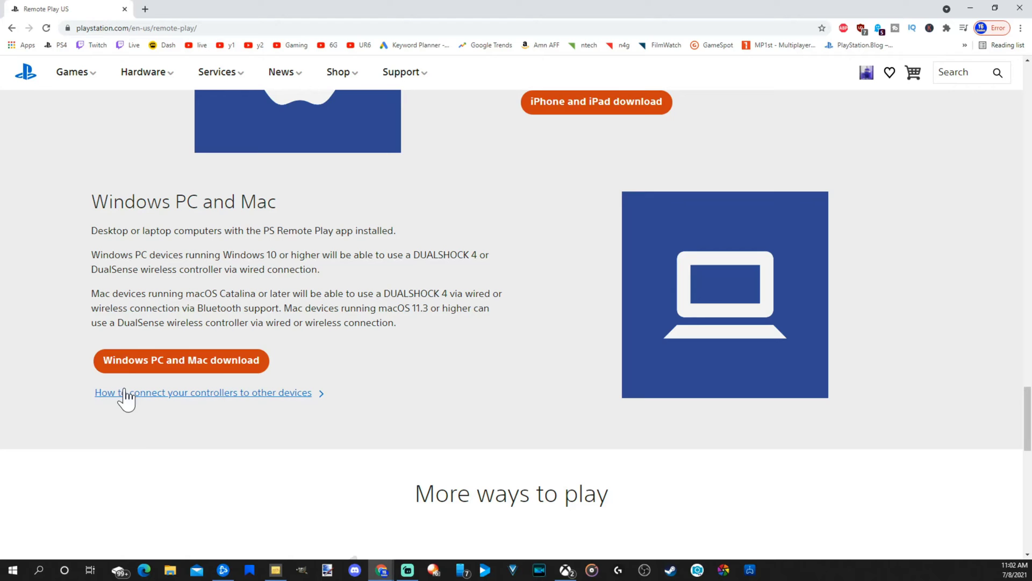
click(232, 366)
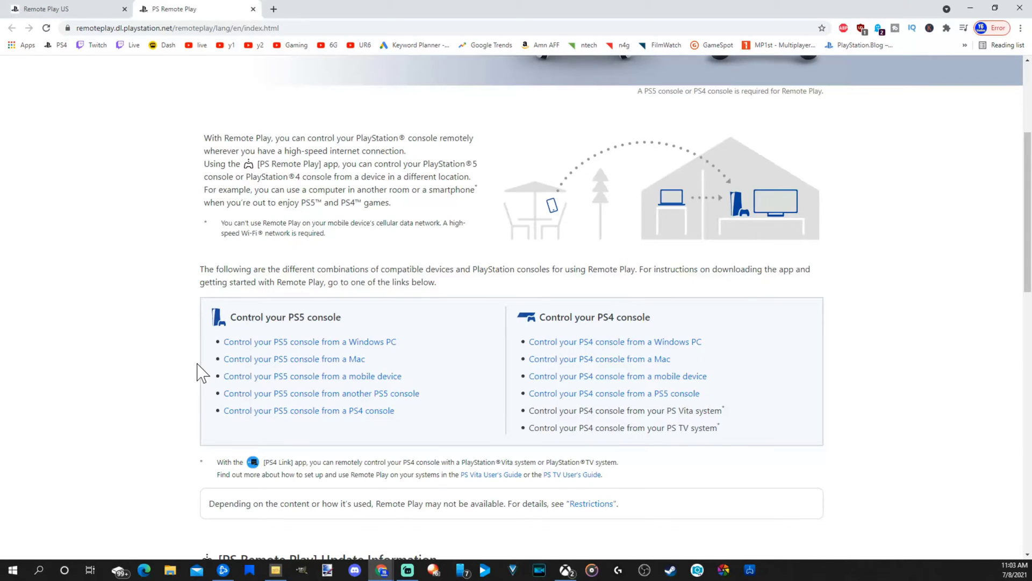
click(243, 343)
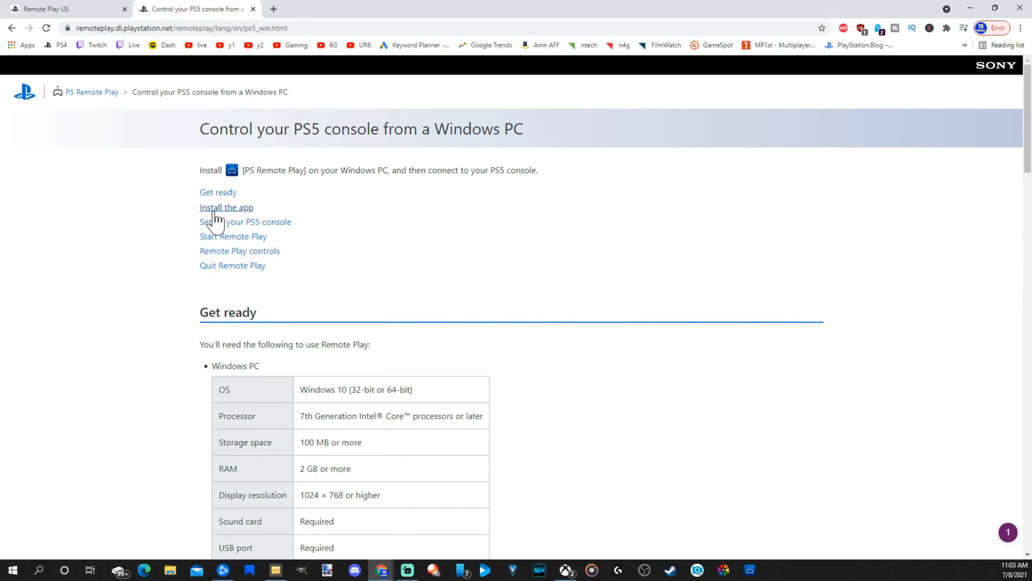
In the app installation section, agree to the license agreement and privacy policy and download PS Remote Play.
click(215, 209)
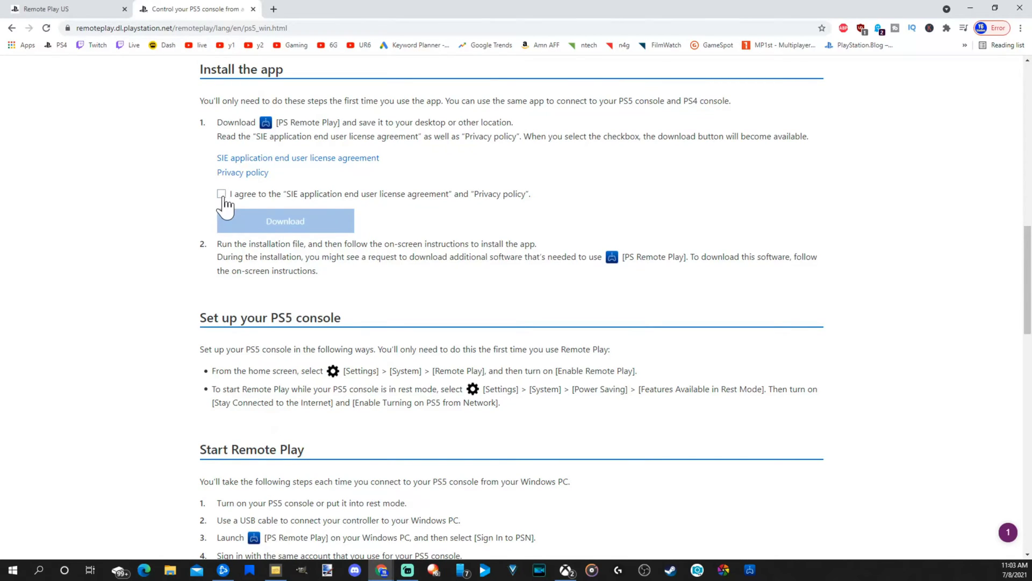
click(221, 194)
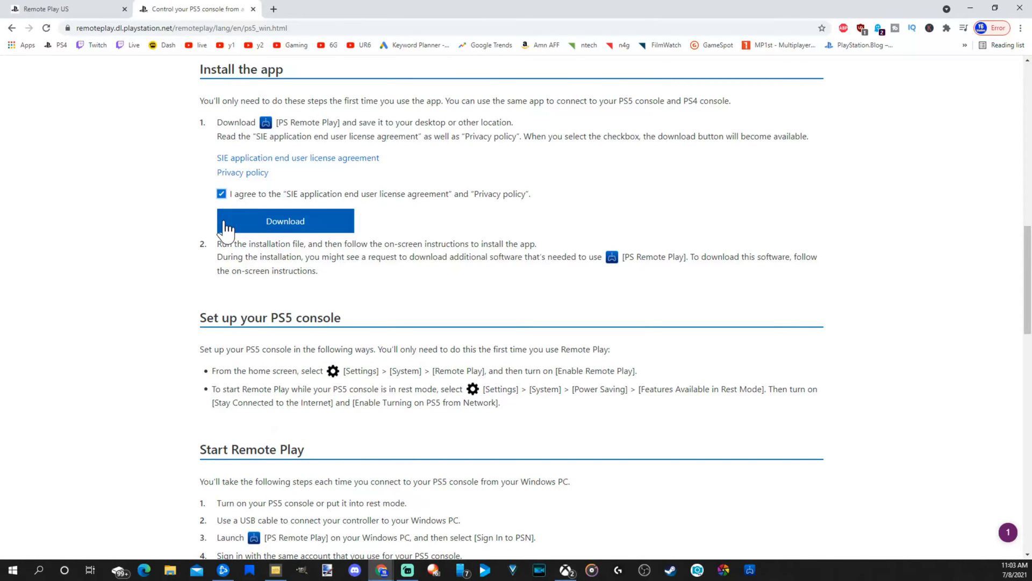
click(252, 230)
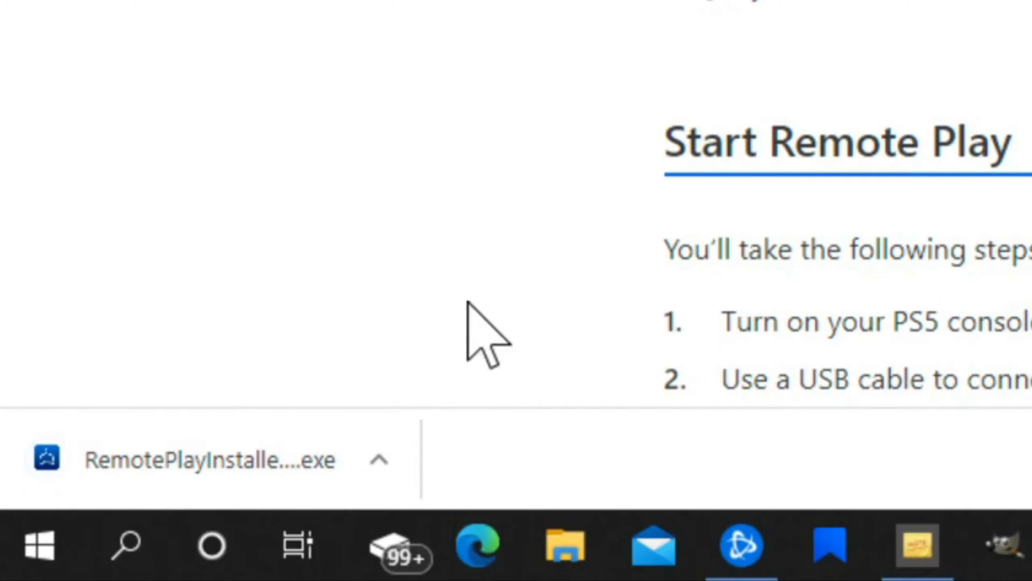
Open the downloaded Remote Play installer and minimize the browser window.
click(387, 474)
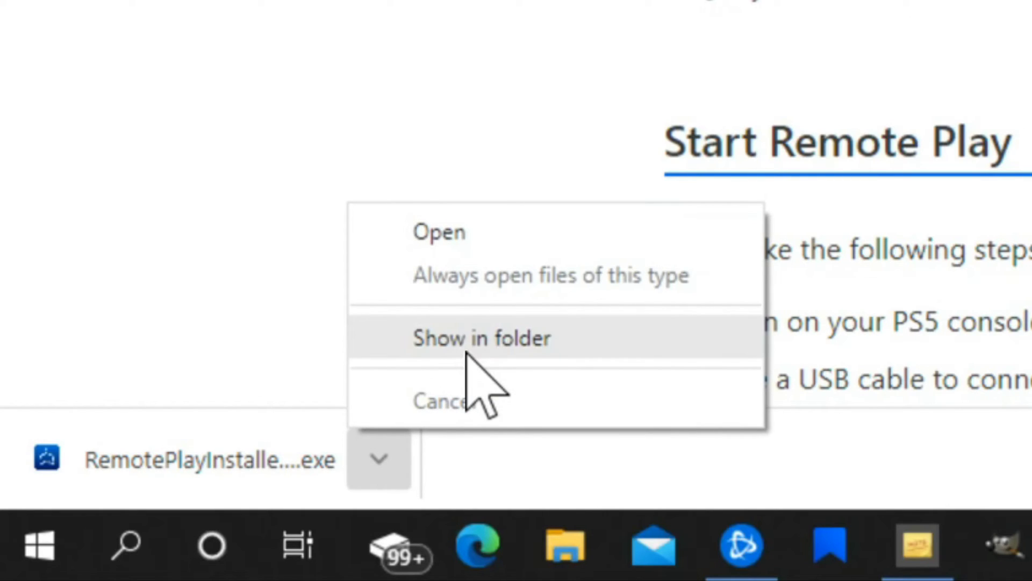
click(473, 236)
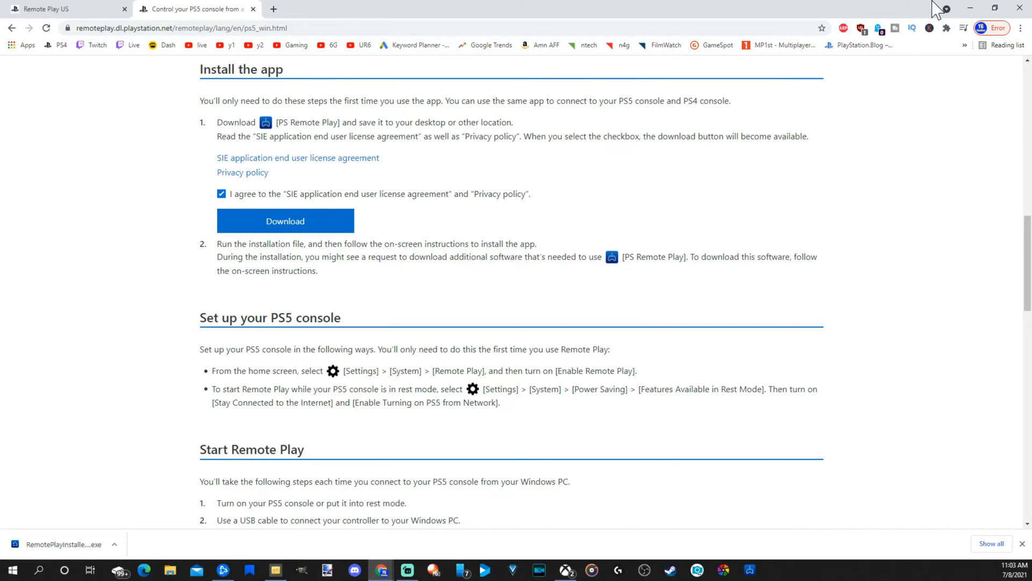
click(970, 8)
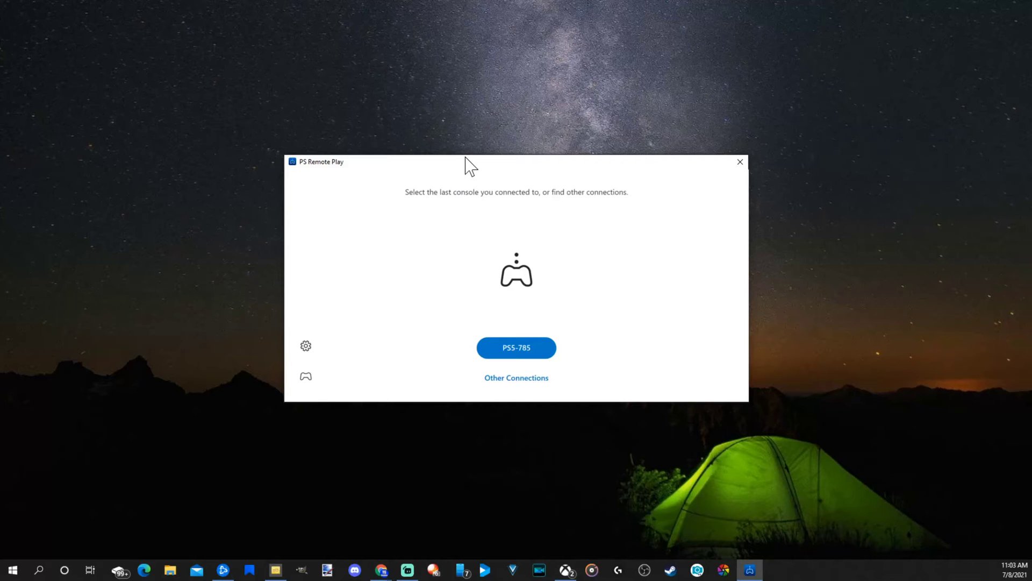
Look through the other connections, choose PS5 and acknowledge the notice about enabling Remote Play on the console.
click(519, 382)
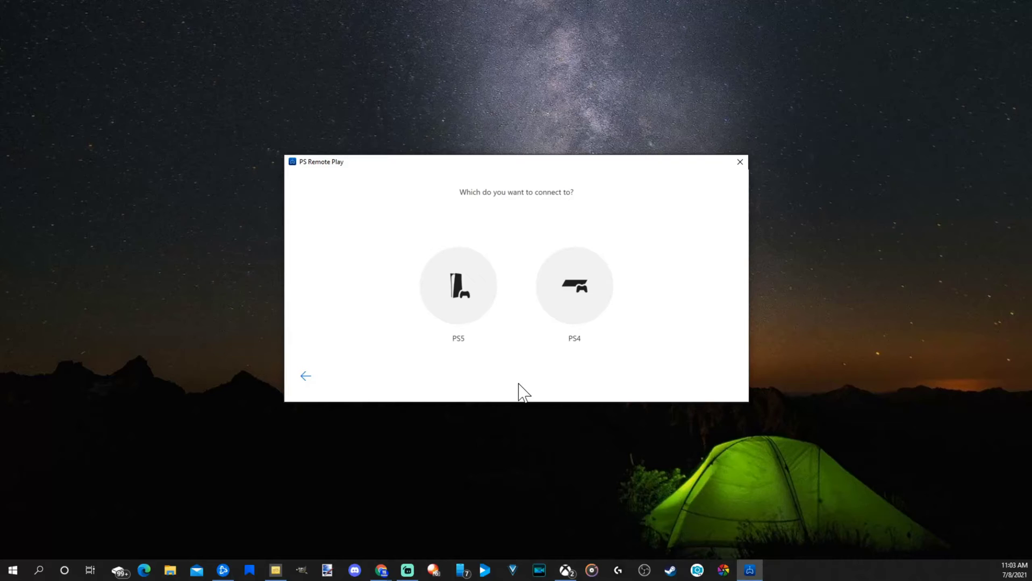
click(457, 298)
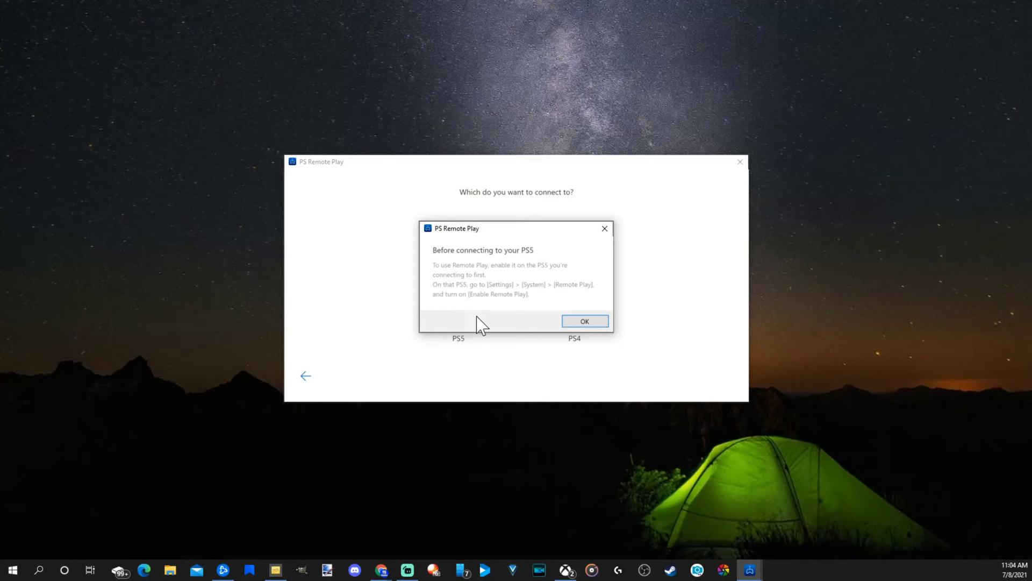
click(590, 323)
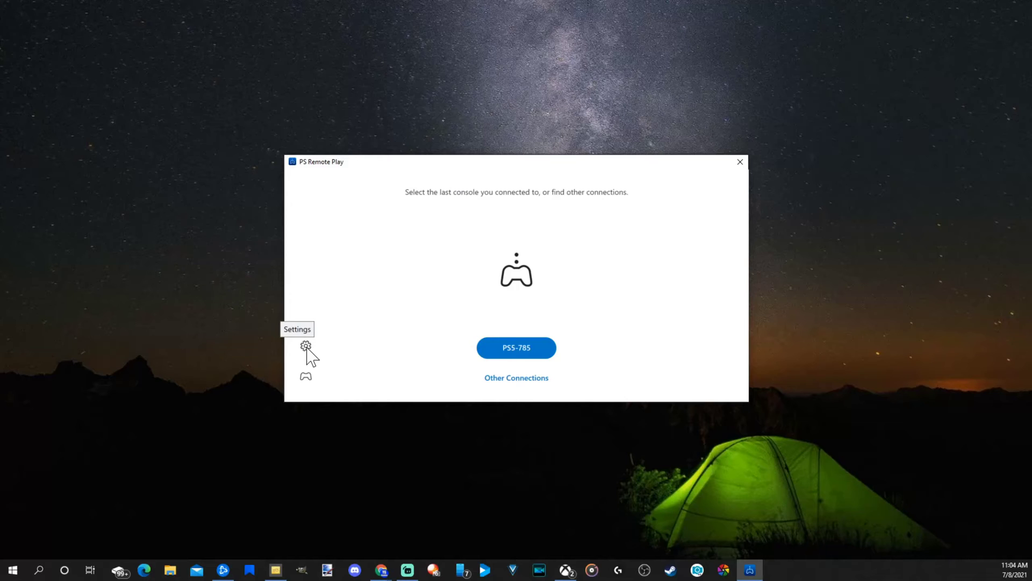
Open the Remote Play settings and review the video quality choices for PS4 resolution and frame rate.
click(307, 347)
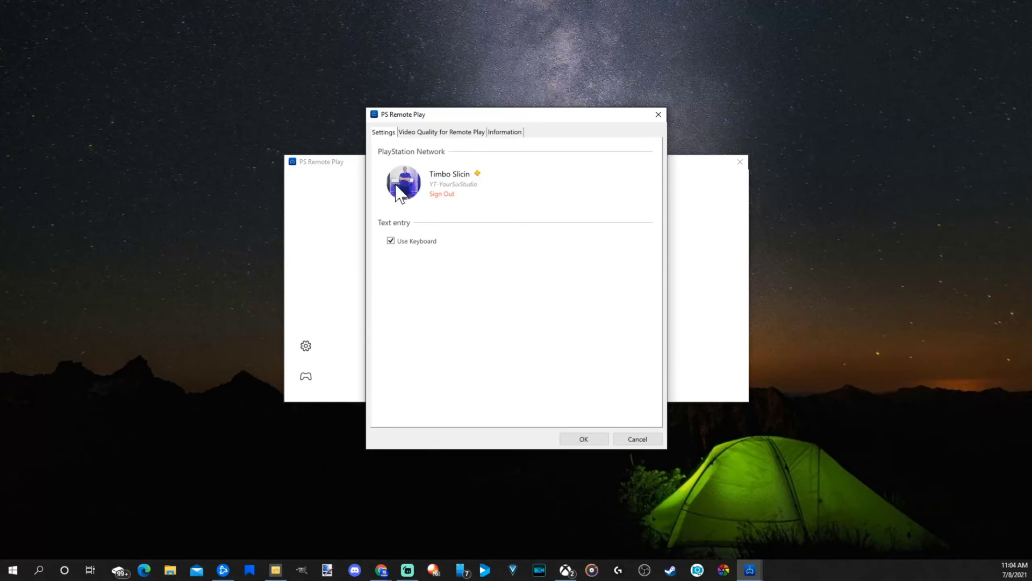
click(421, 134)
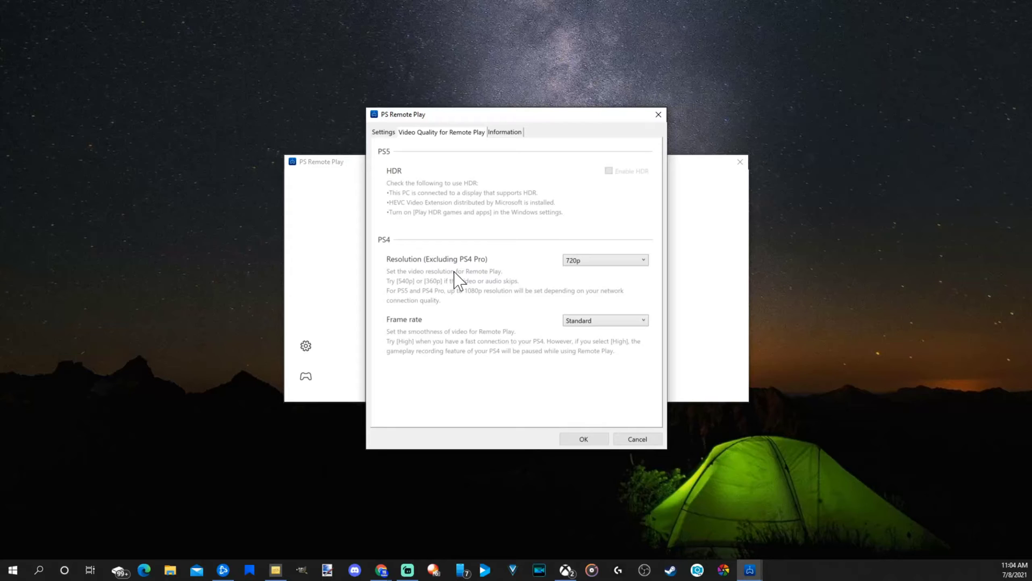
click(633, 263)
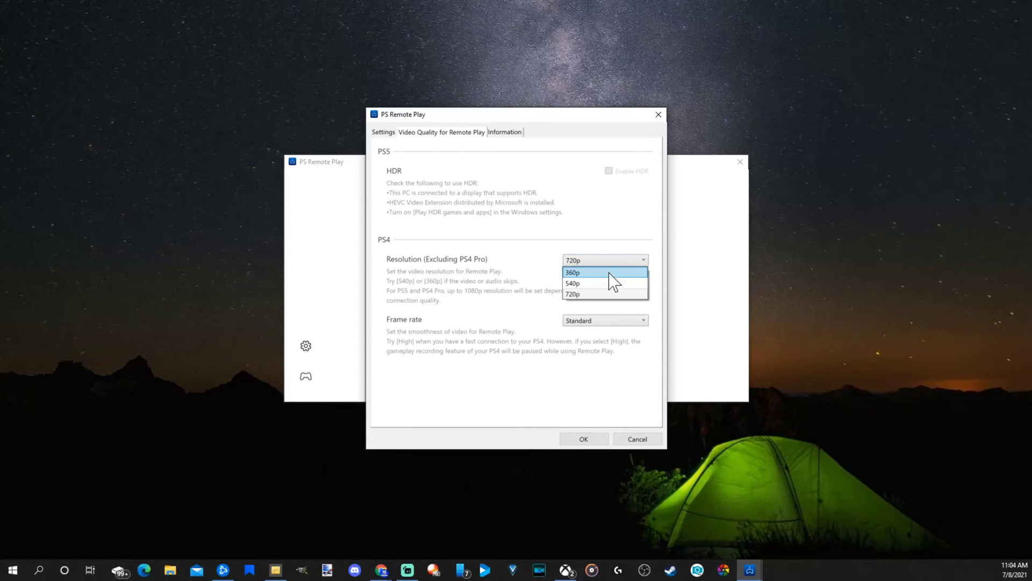
click(489, 277)
click(573, 321)
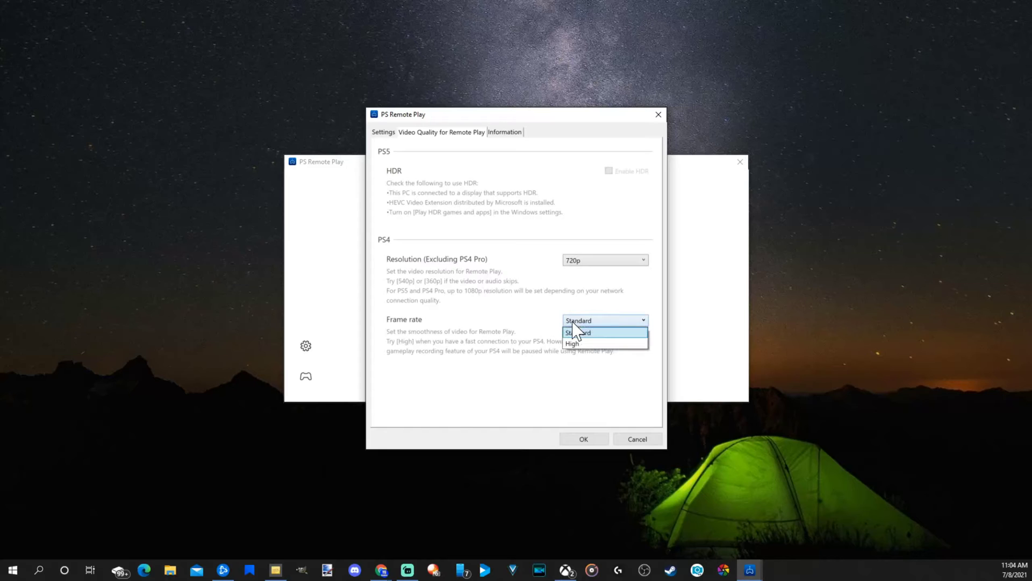
click(573, 322)
Check the app information, revisit the video quality and account settings, and close the settings with OK.
key(ctrl+Tab)
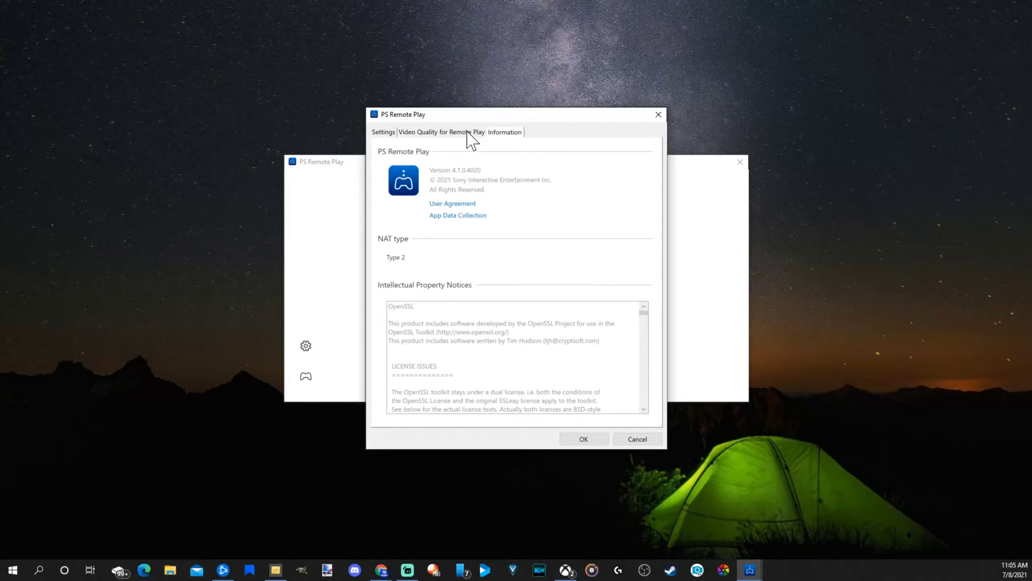
click(467, 132)
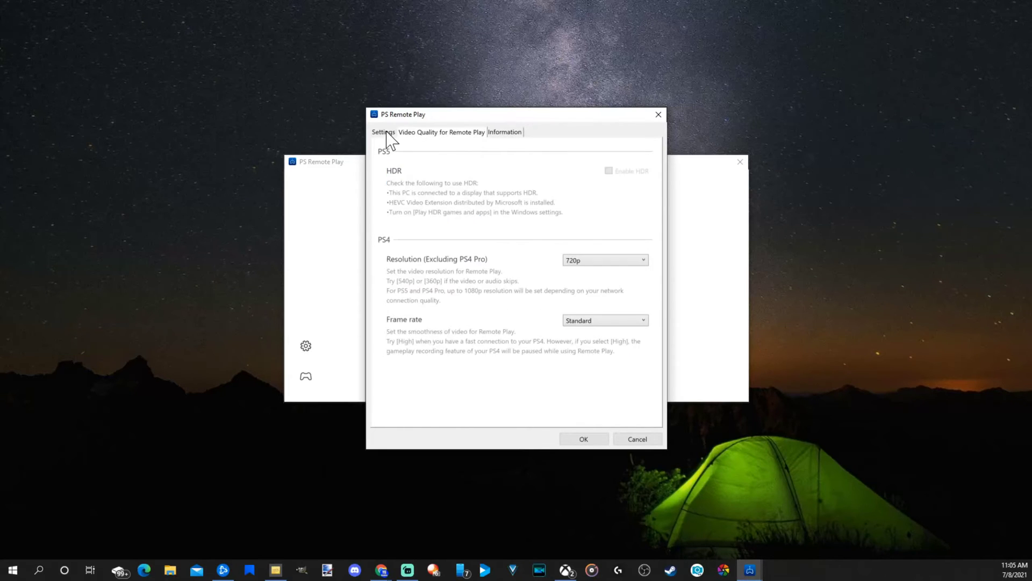
click(386, 132)
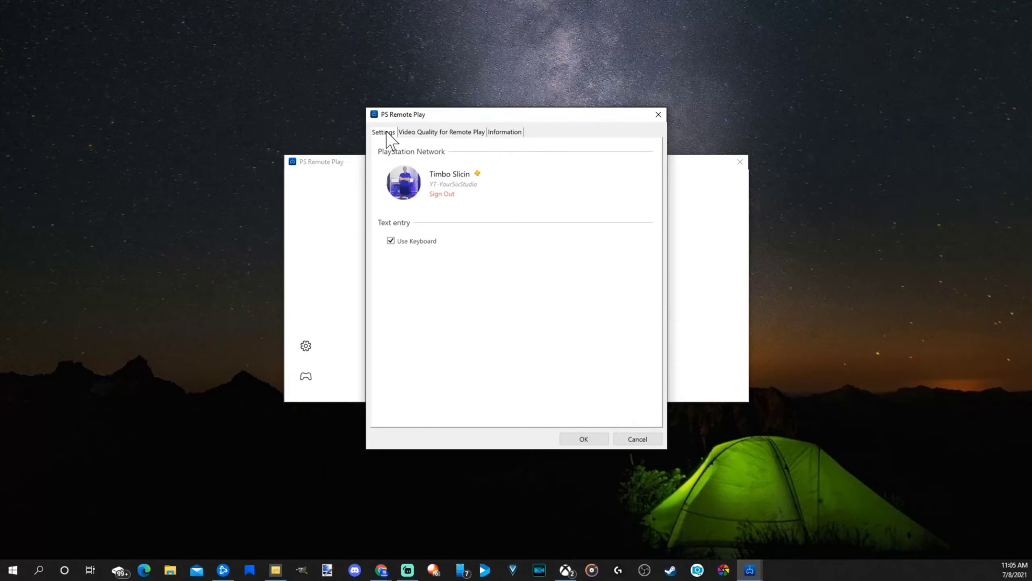
click(591, 440)
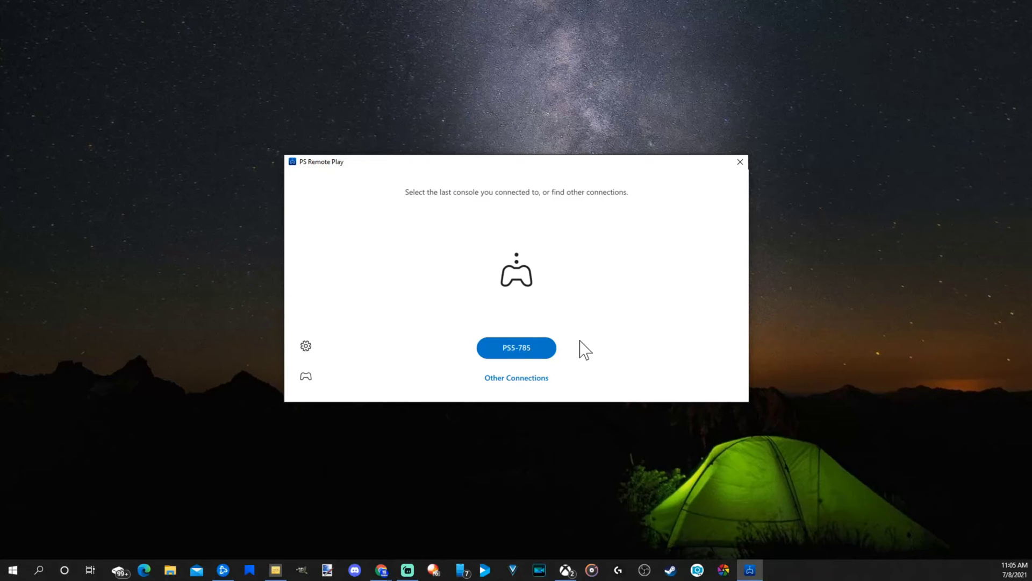
Connect to the PS5-785 console and move along its home screen games to Rayman Legends.
click(540, 353)
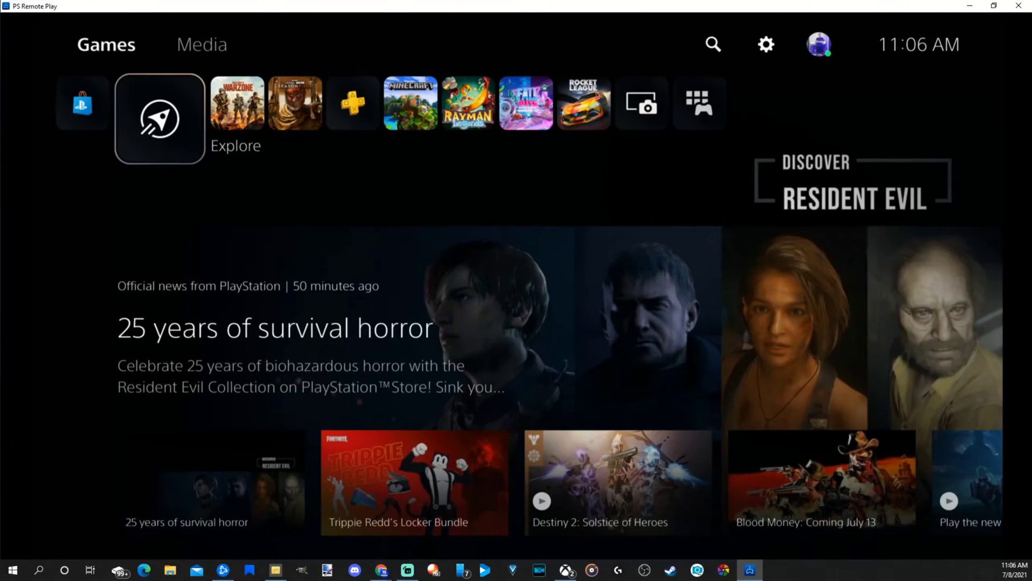
key(Right)
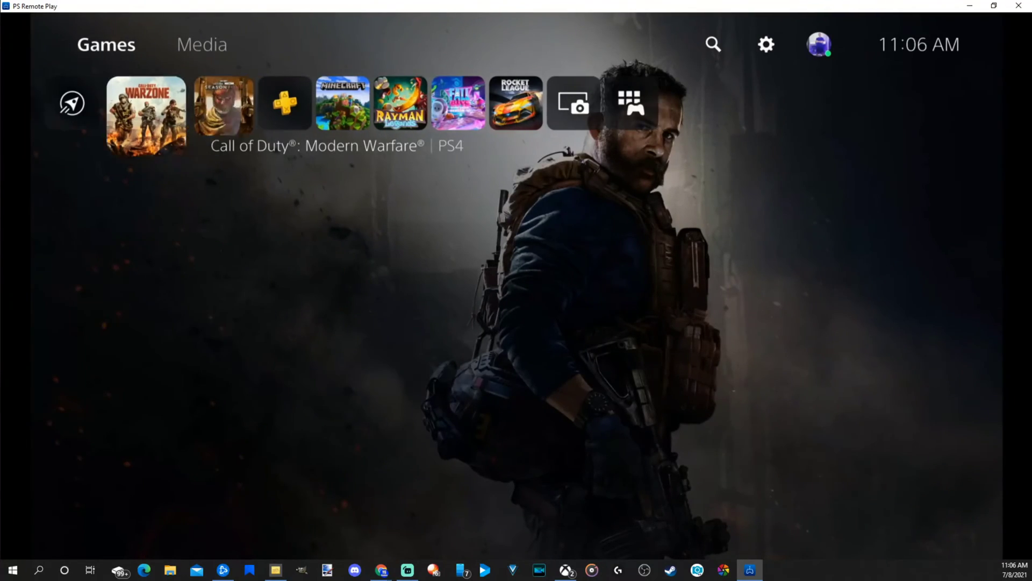
key(Right)
key(Right)
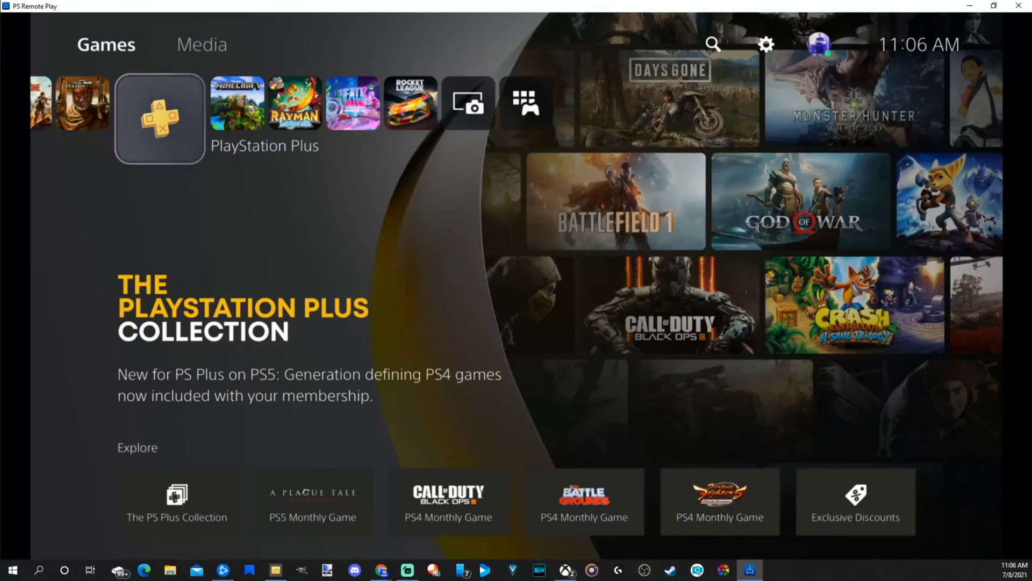
key(Right)
key(Right)
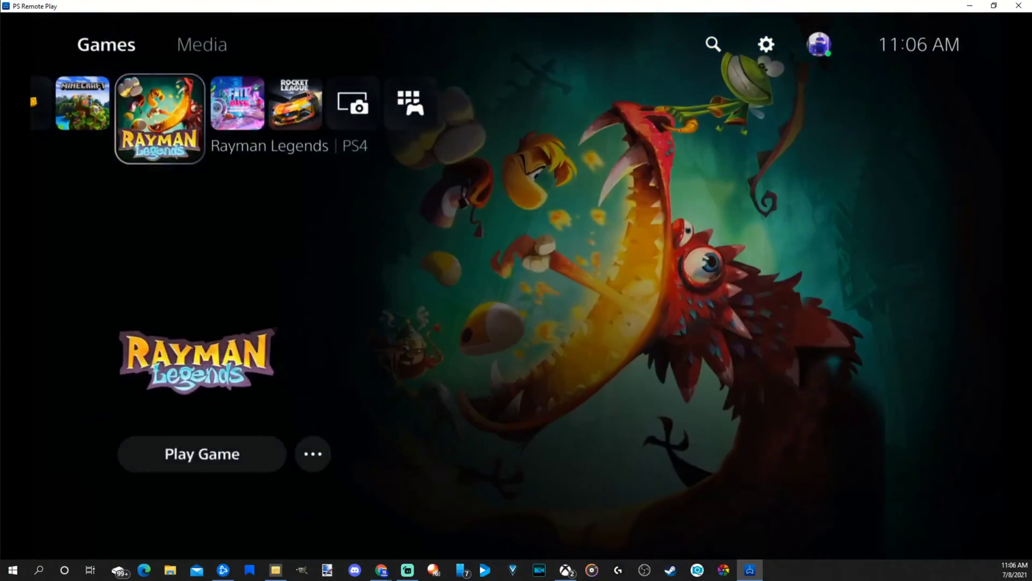
Browse the games back to Call of Duty: Black Ops Cold War and forward to Rayman Legends, and open the console's control center.
key(Left)
key(Left)
key(Right)
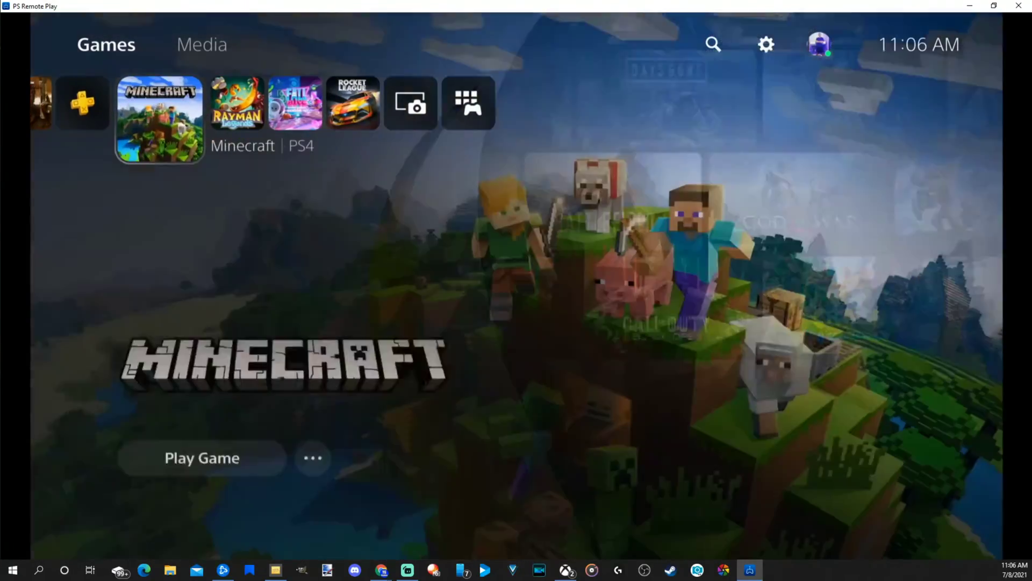
key(Left)
key(Left)
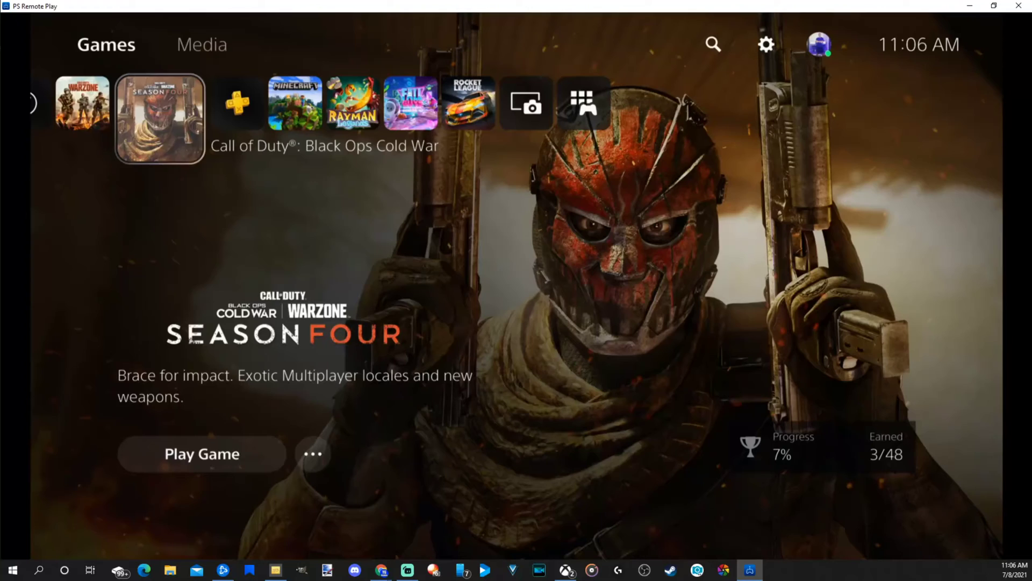
key(Right)
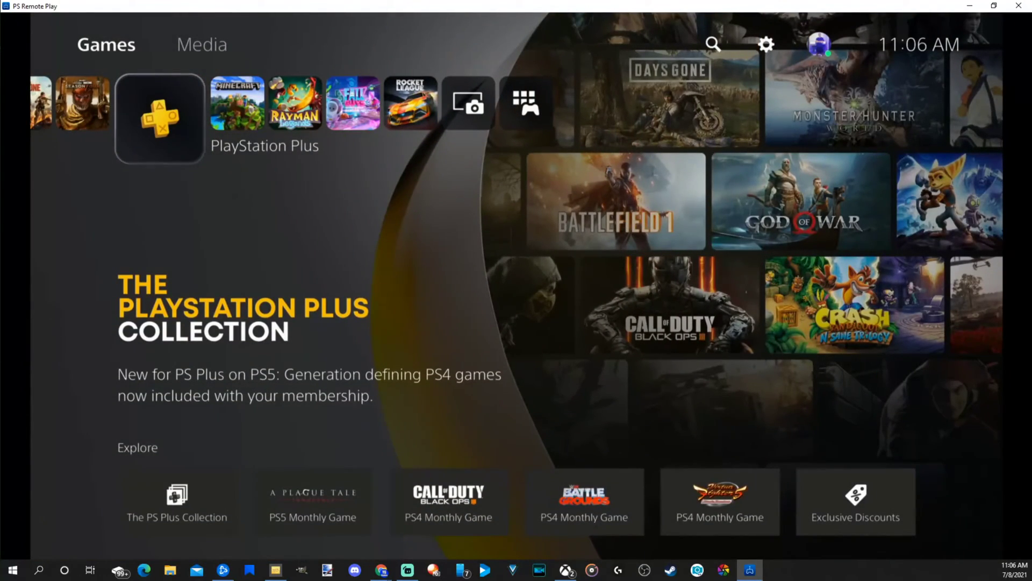
key(Right)
key(Right)
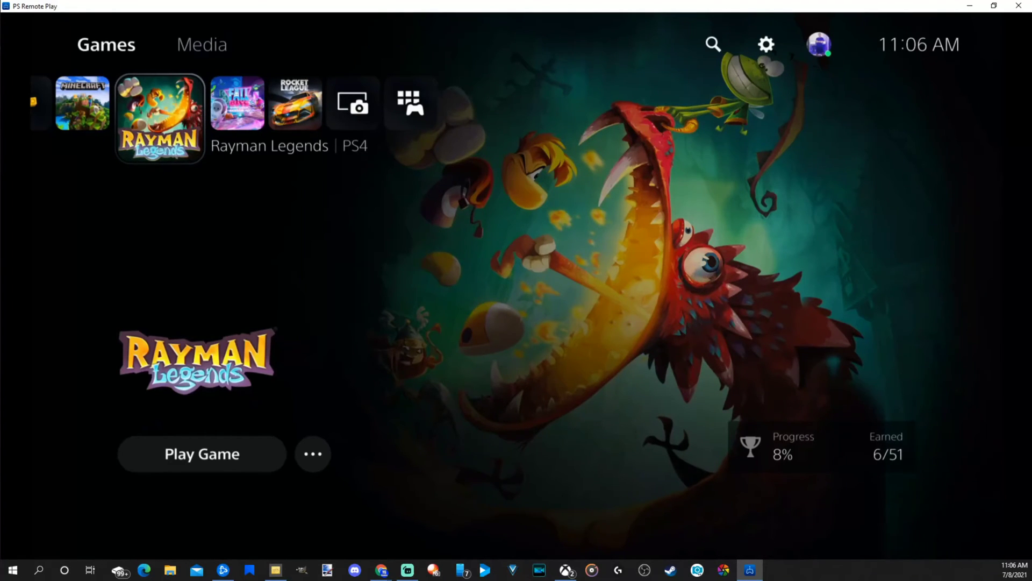
key(Escape)
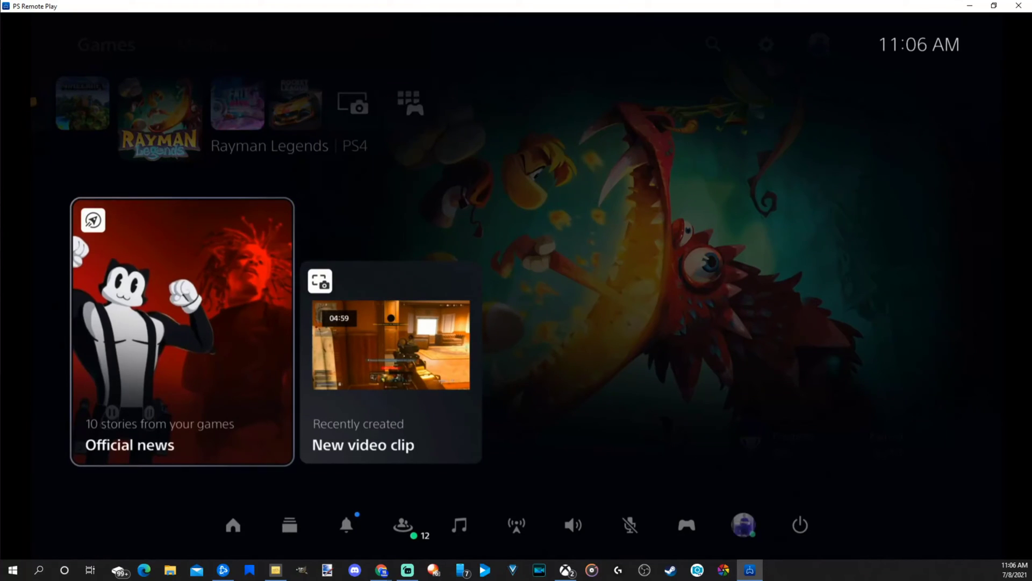
Move through the control center options to Game Base and open its parties list.
key(Down)
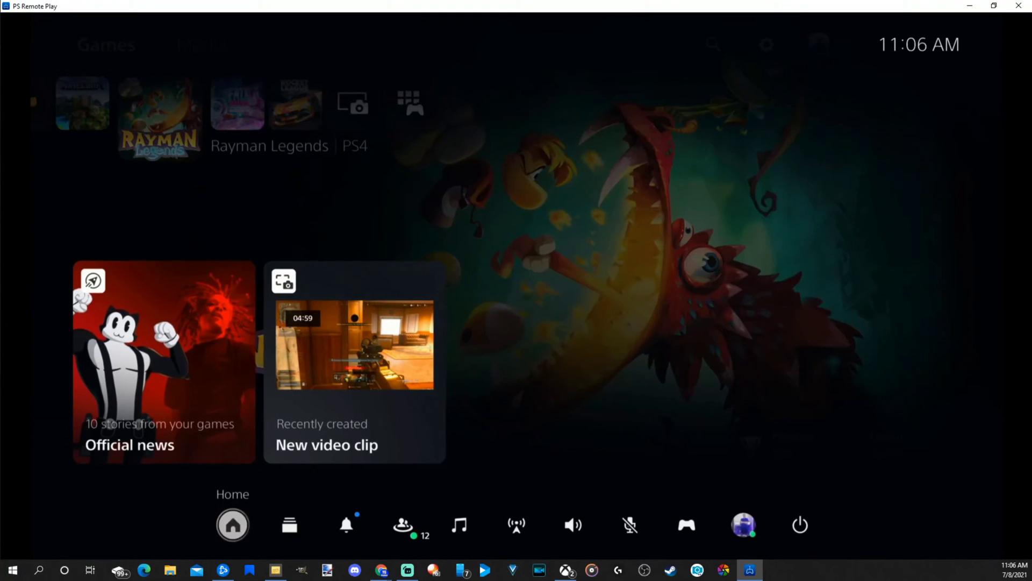
key(Right)
key(Right)
key(Right)
key(Right)
key(Left)
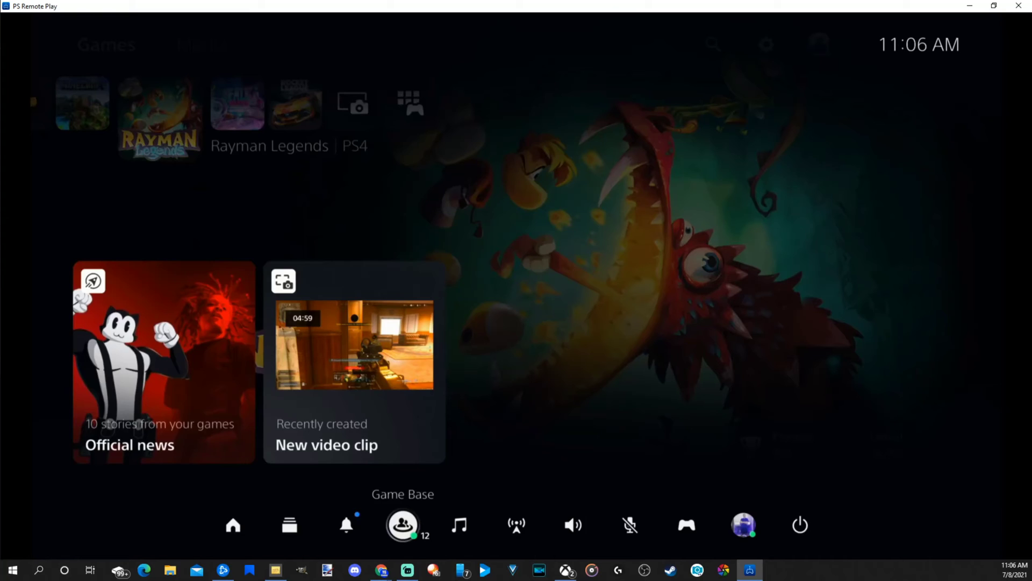
key(Return)
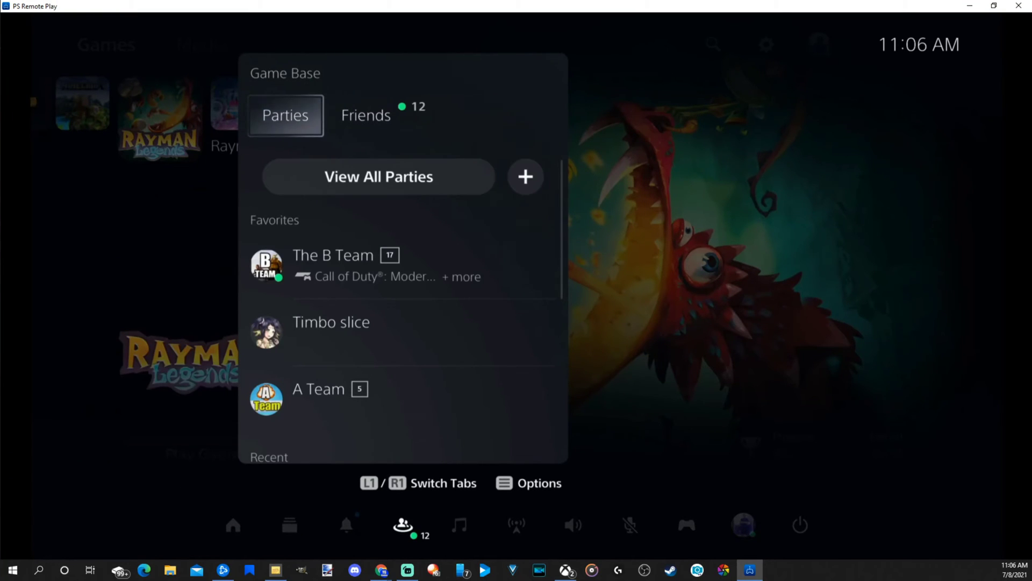
Open the party info of The B Team and look through its options and members, returning to Voice Chat.
key(Down)
key(Down)
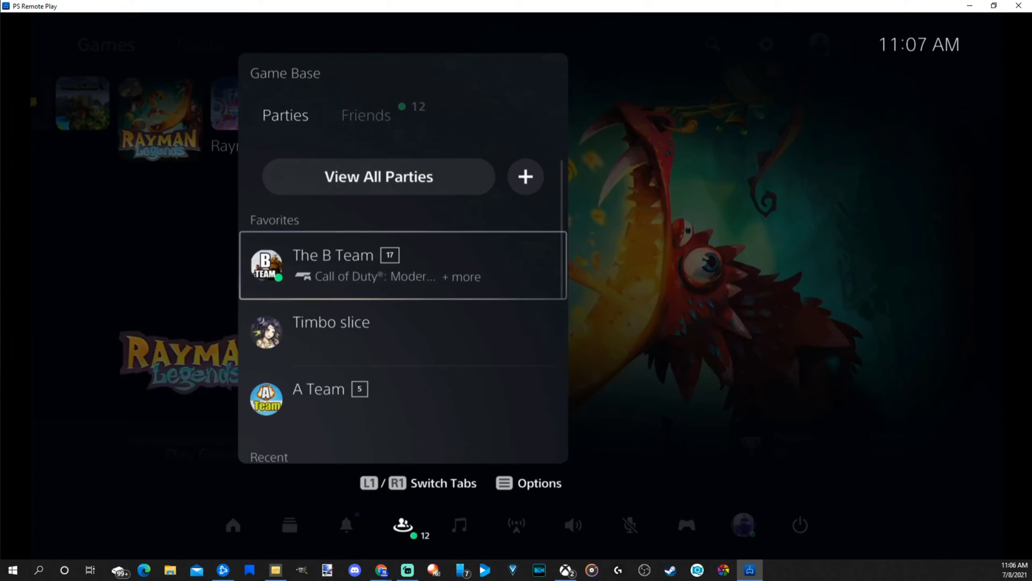
key(Return)
key(Down)
key(Down)
key(Down)
key(Down)
key(Up)
key(Up)
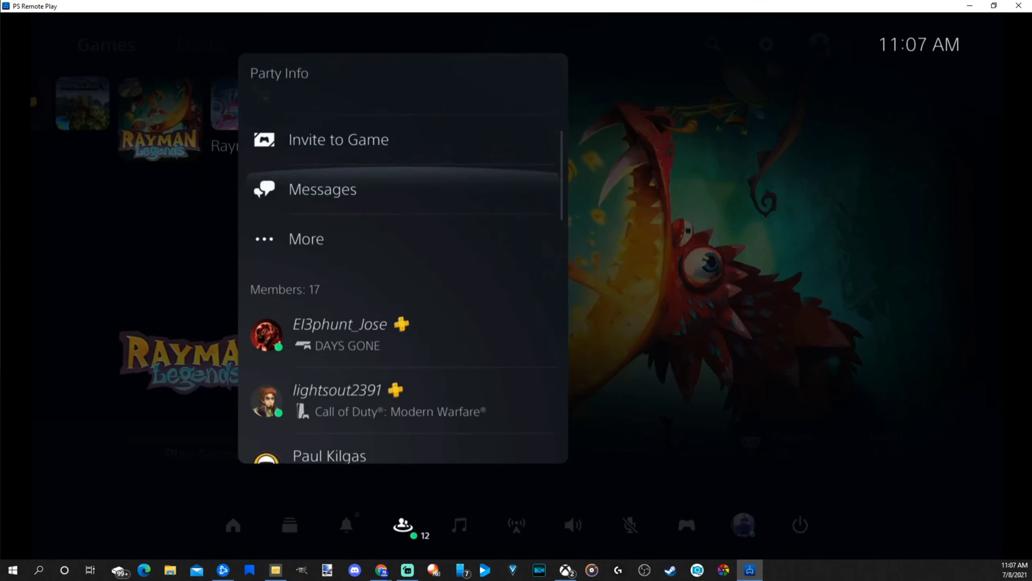
key(Up)
key(Up)
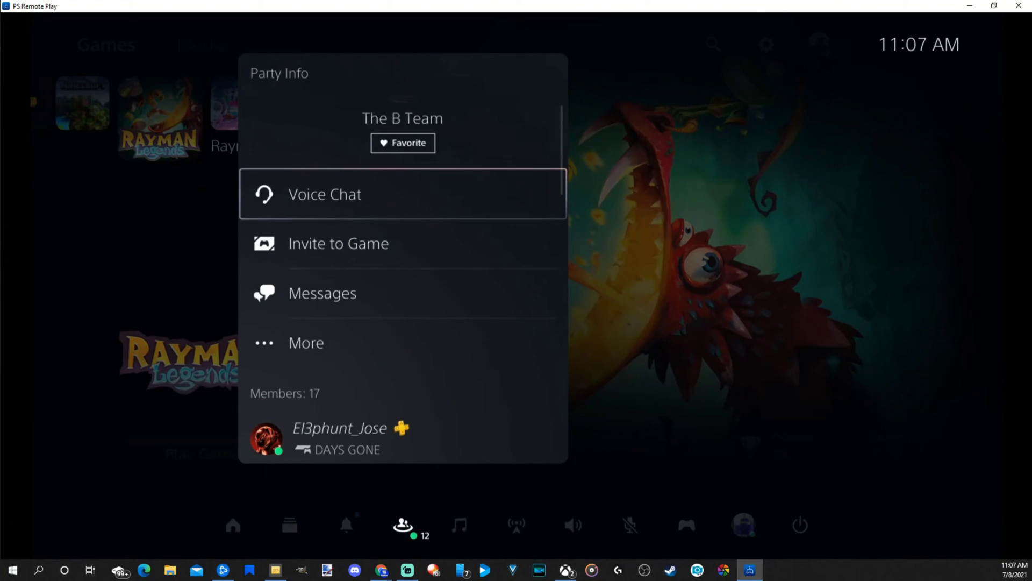
Join The B Team's voice chat and turn on the Remote Play microphone.
key(Return)
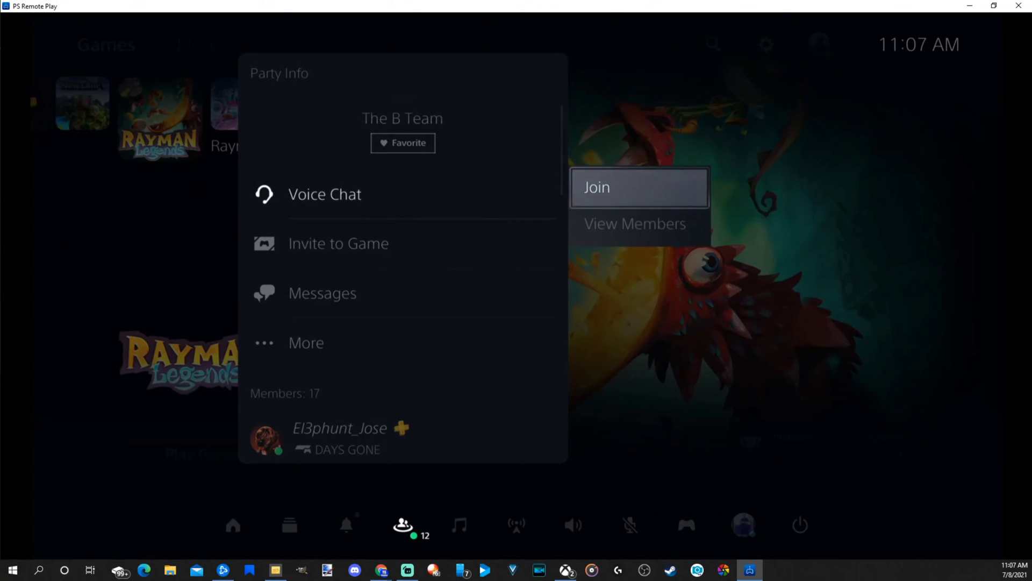
key(Return)
key(Escape)
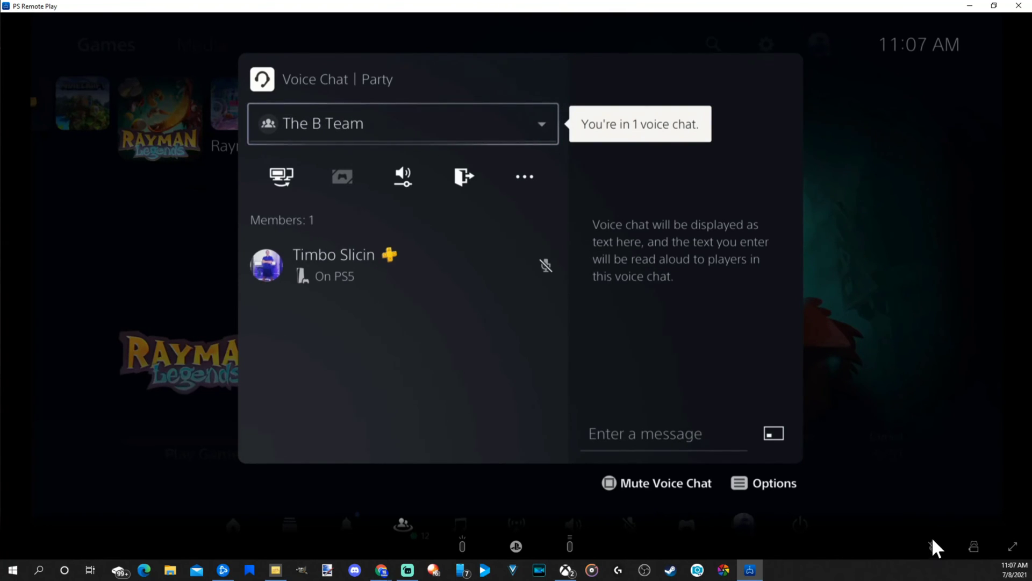
click(934, 549)
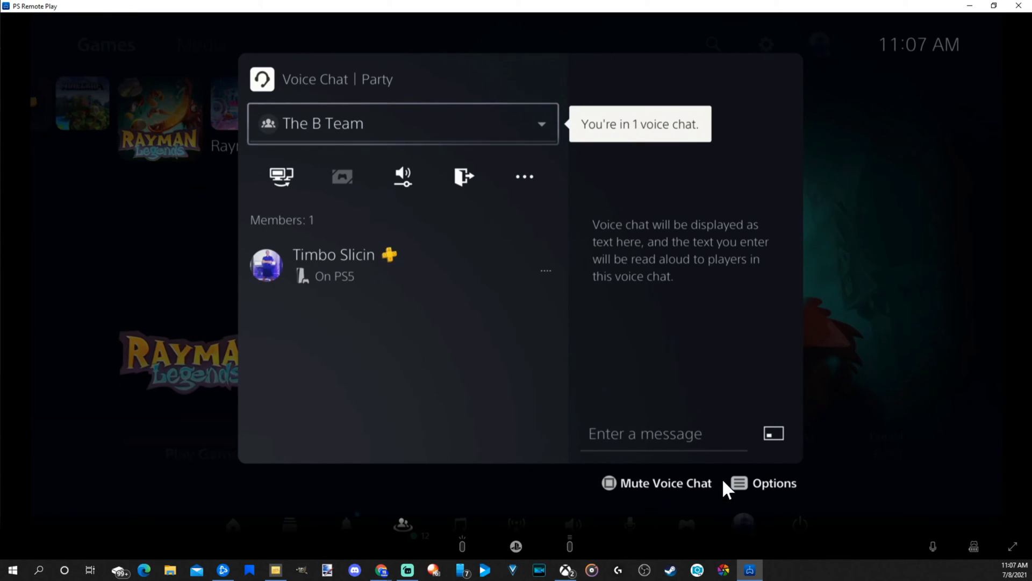
Leave the voice chat view for the home screen, then reopen and close the control center with the on-screen PS control.
click(516, 546)
click(516, 545)
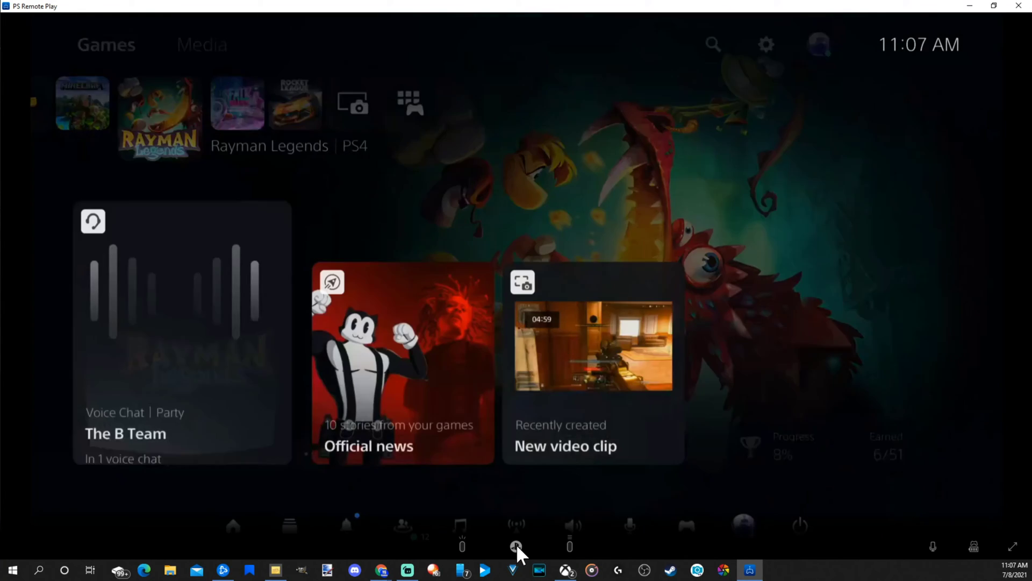
click(517, 545)
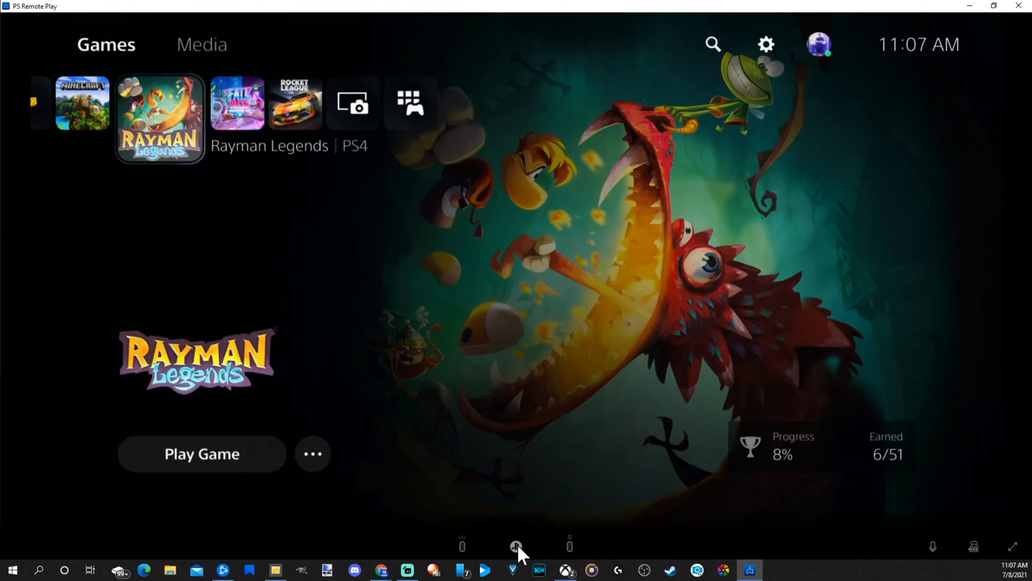
click(517, 546)
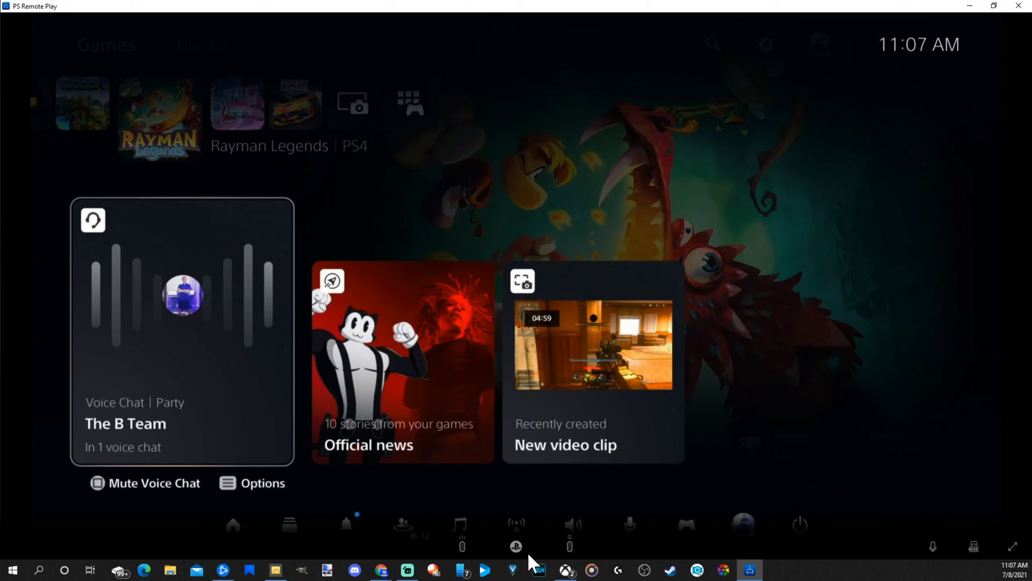
click(521, 551)
Move the focus to Play Game for Rayman Legends and back up to the Games heading.
key(Down)
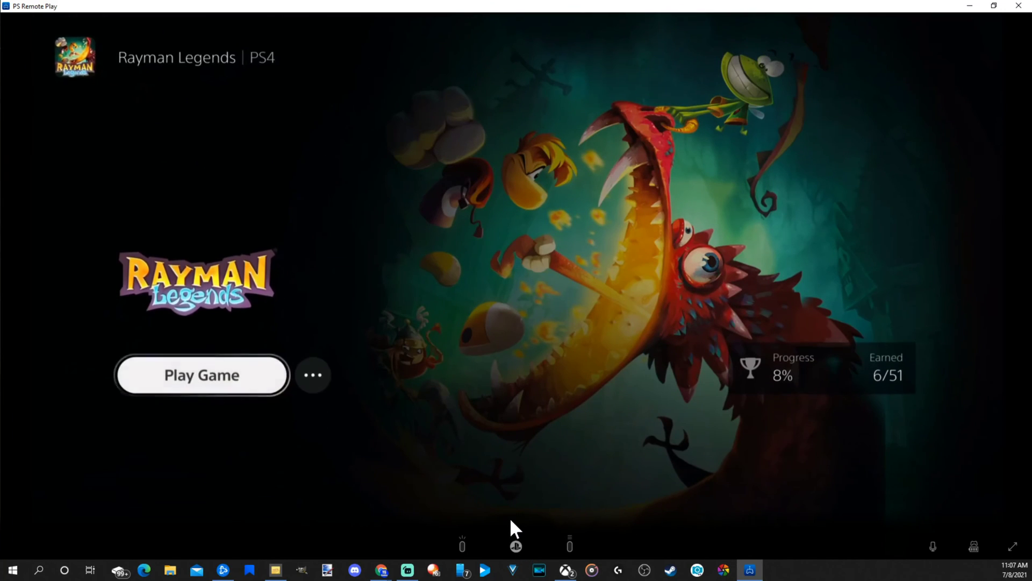
key(Up)
key(Up)
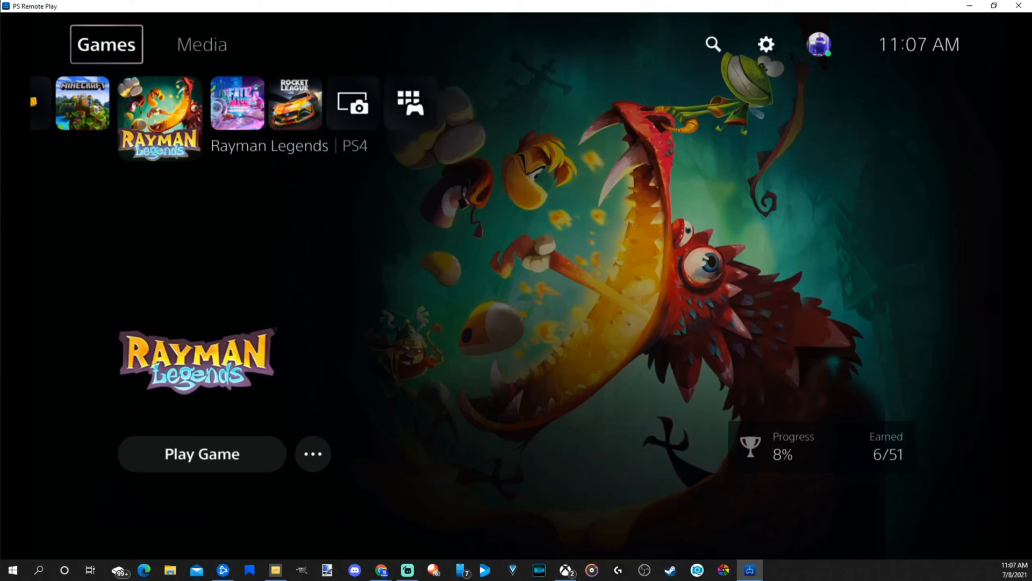
Browse the home screen games back towards Call of Duty: Modern Warfare and forward to Minecraft.
key(Left)
key(Left)
key(Left)
key(Left)
key(Left)
key(Right)
key(Right)
key(Right)
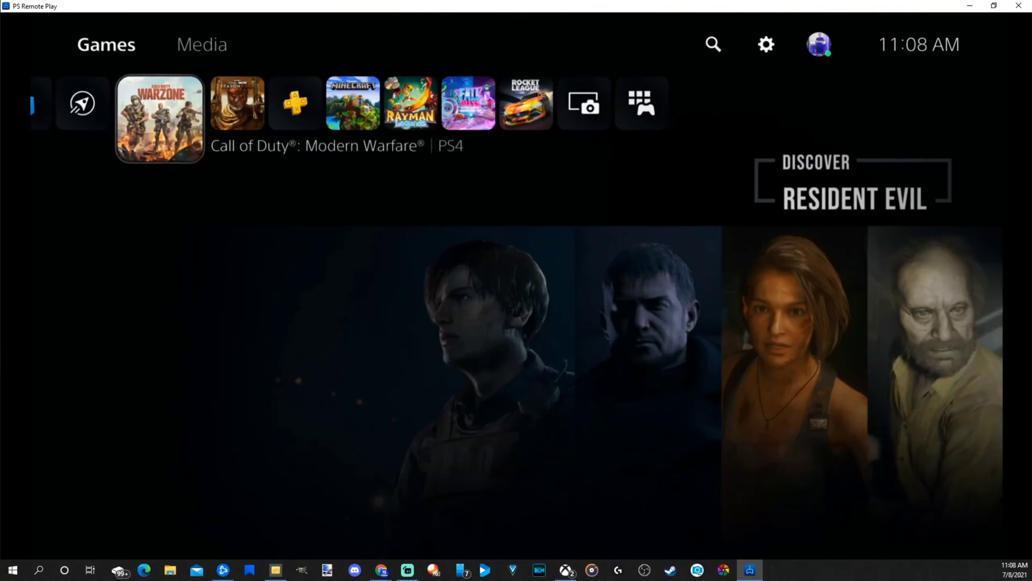
key(Right)
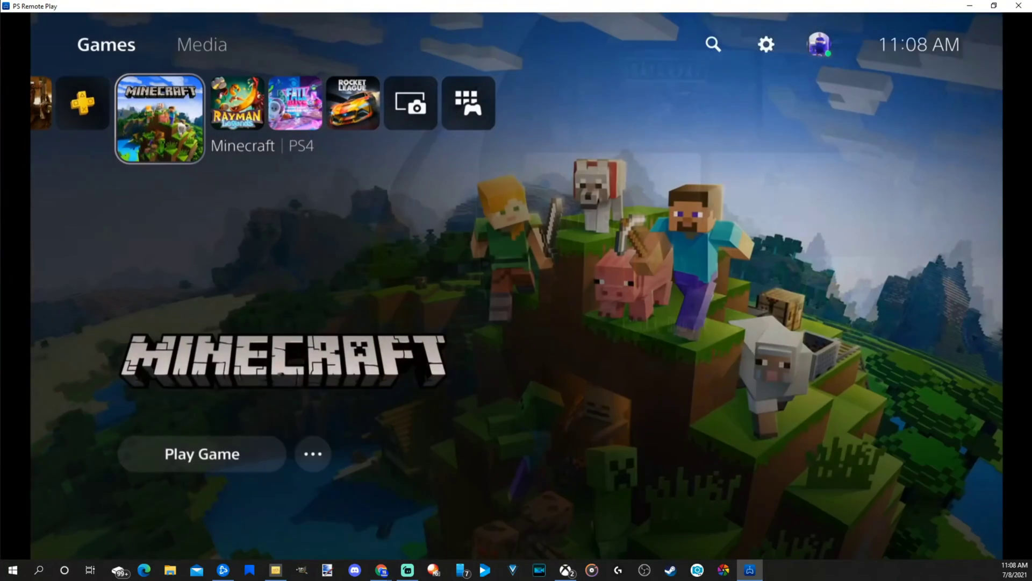
Browse back to Call of Duty: Modern Warfare, forward to Fall Guys: Ultimate Knockout, and return to Rayman Legends.
key(Left)
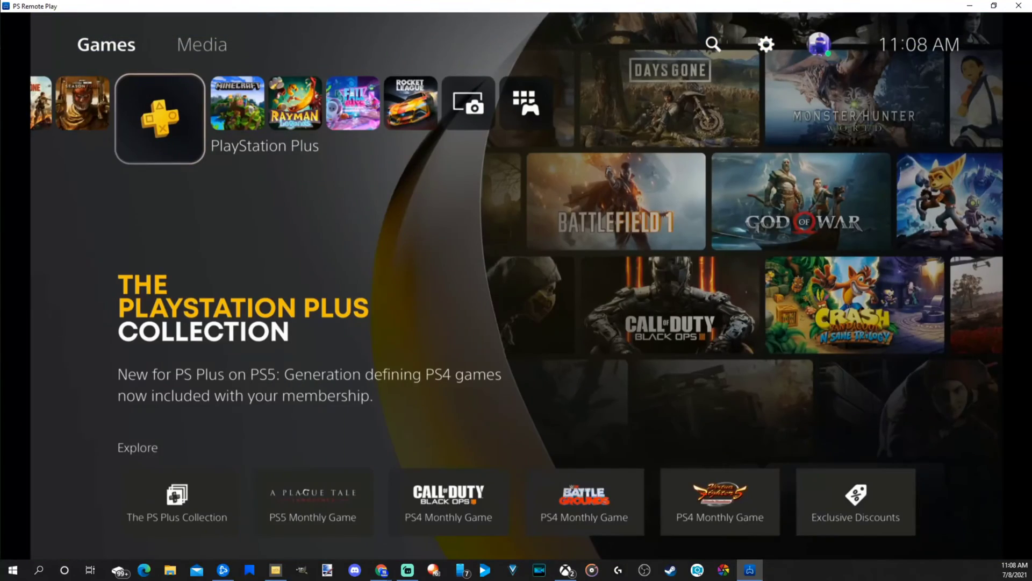
key(Left)
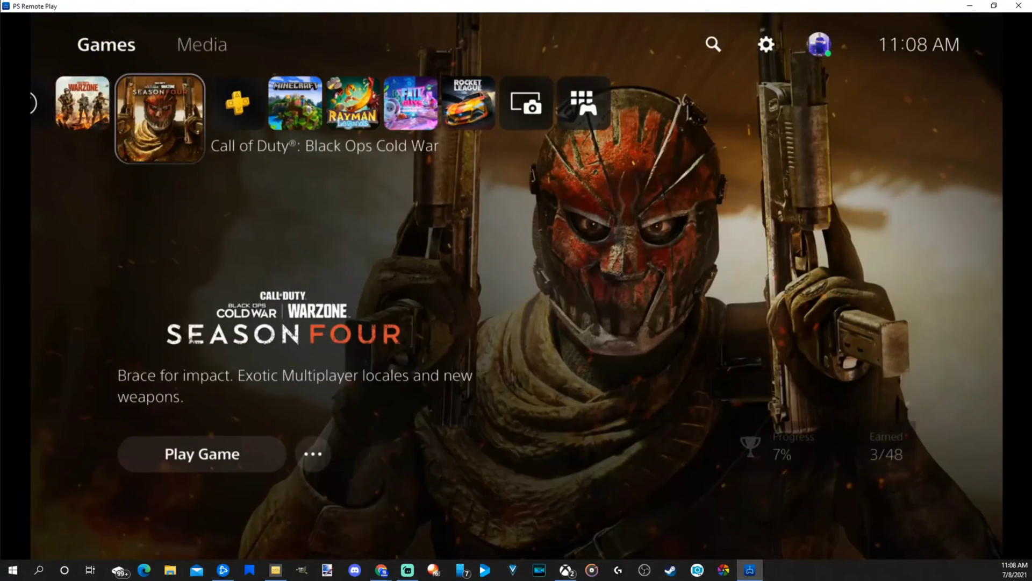
key(Left)
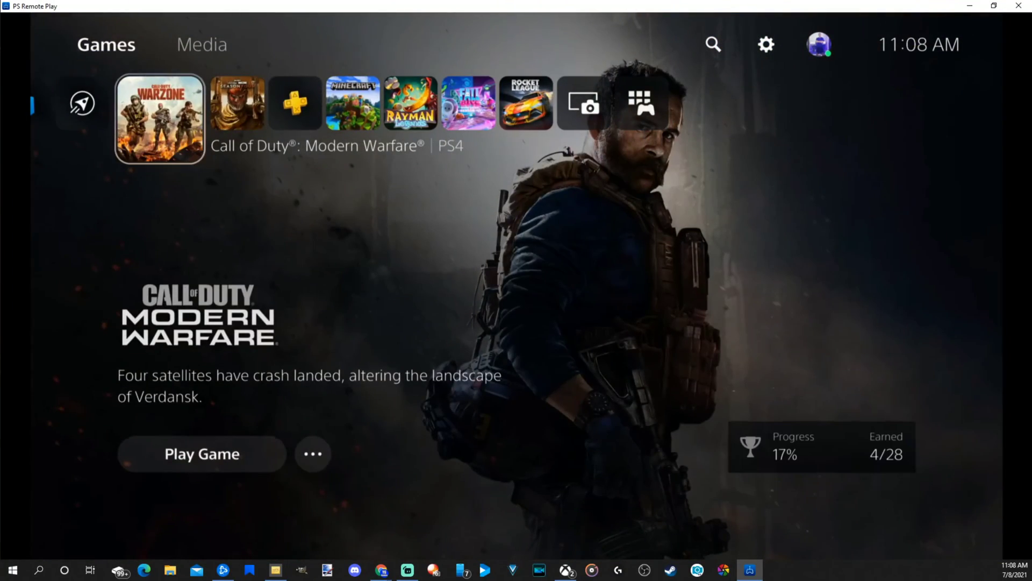
key(Right)
key(Right)
key(Right)
key(Right)
key(Right)
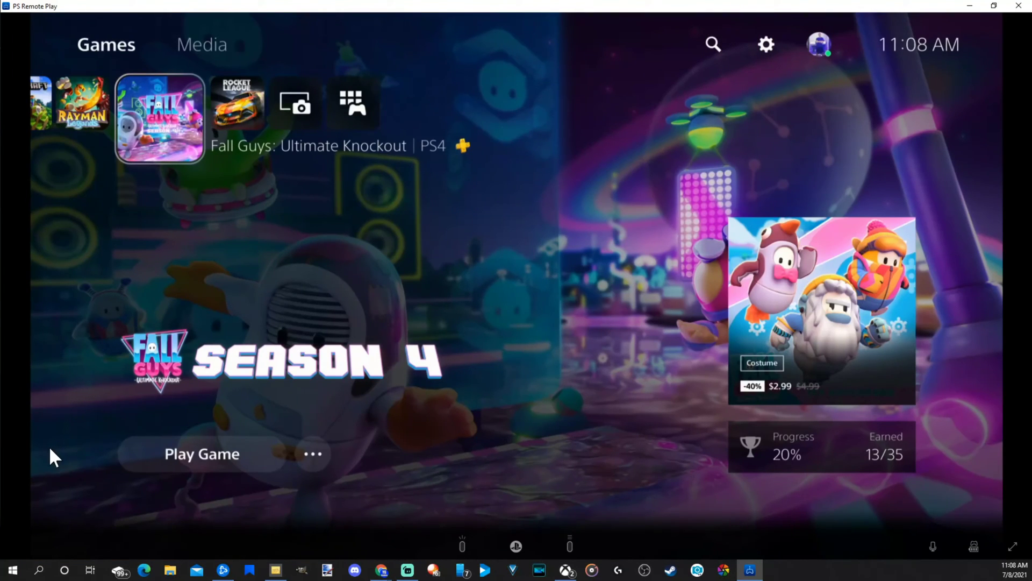
key(Left)
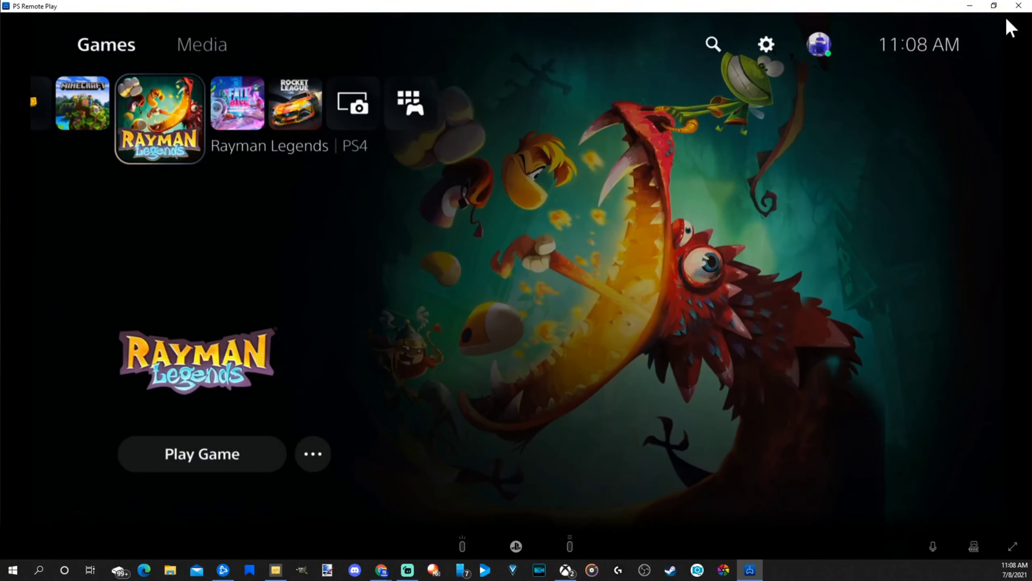
Close the Remote Play session, confirming the disconnection with the console put in rest mode.
click(1018, 5)
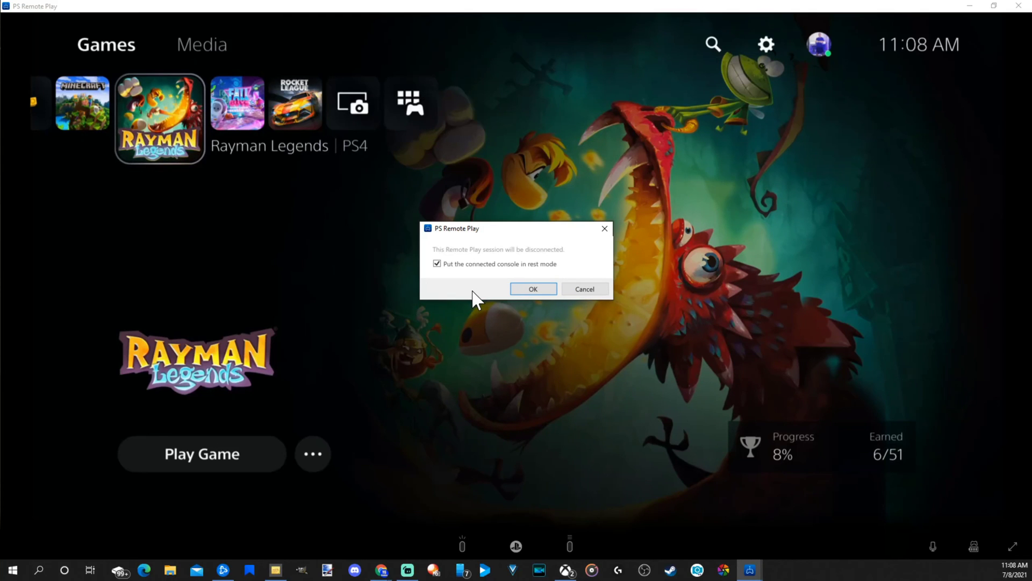
click(524, 289)
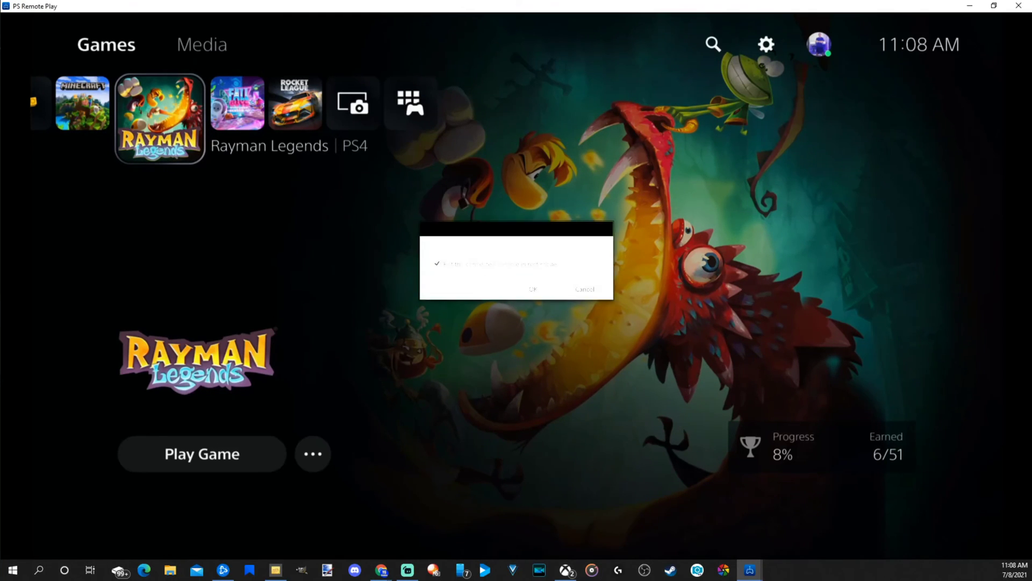